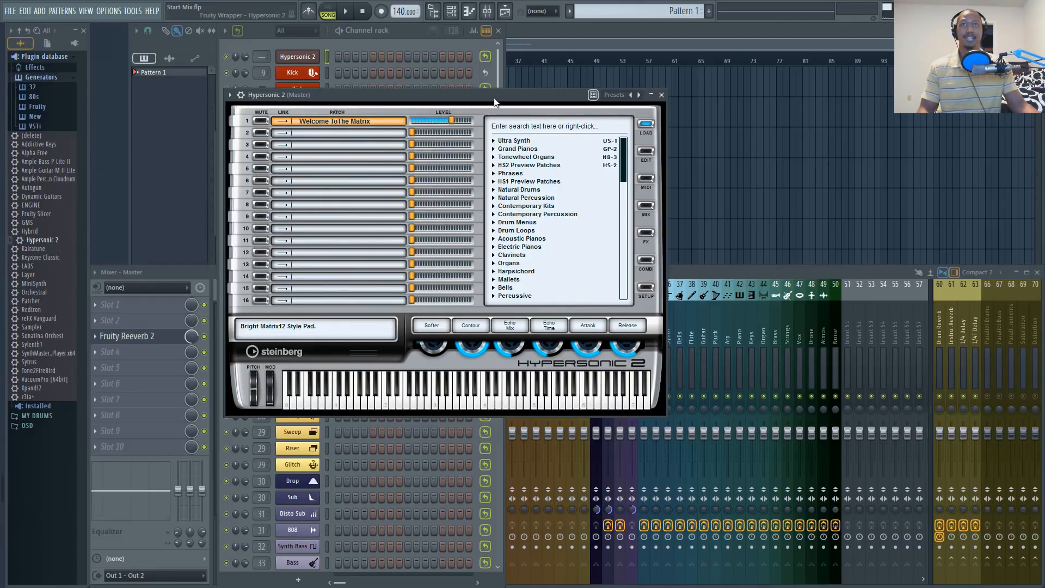
Load the Strings + Horns XXL patch from the Orchestral category into part 1
left_click_drag(495, 99, 494, 92)
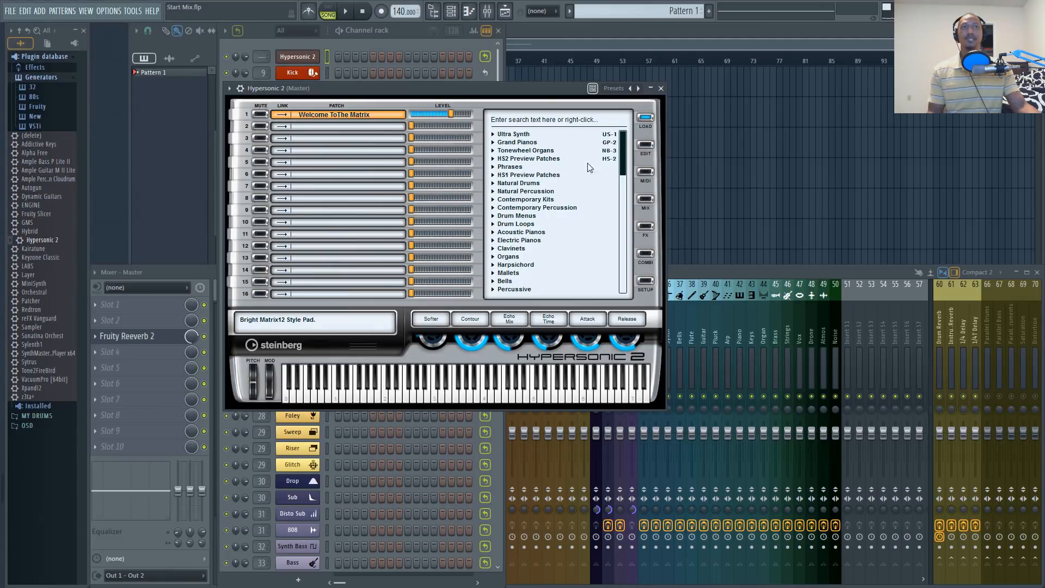
left_click_drag(625, 162, 624, 201)
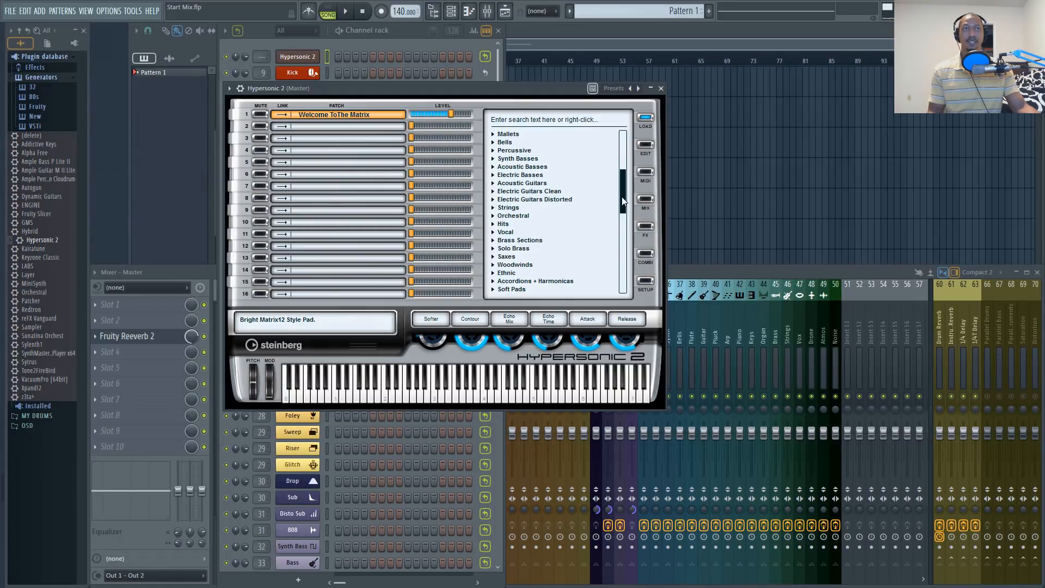
left_click_drag(624, 201, 624, 200)
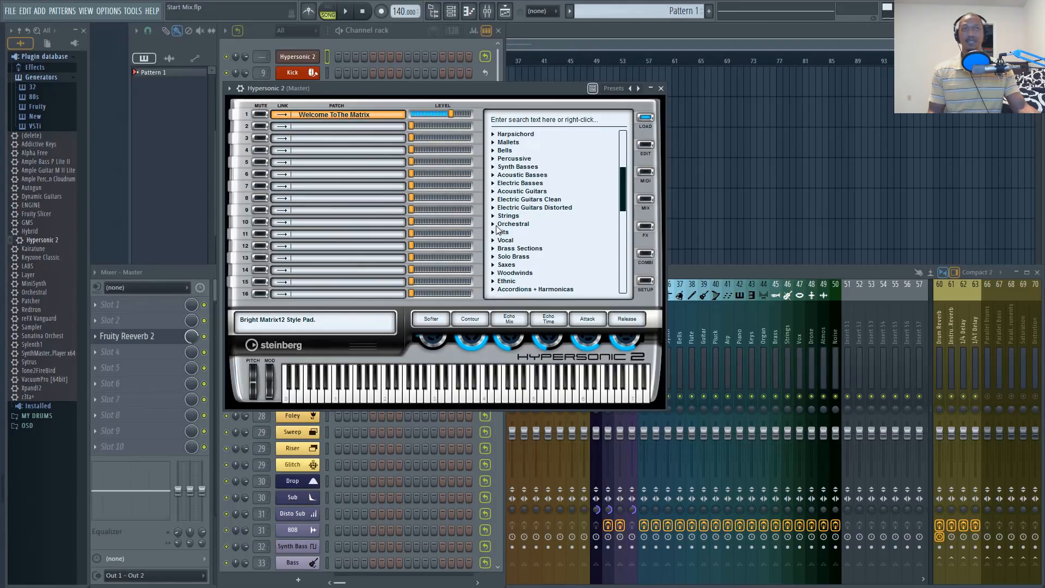
left_click(493, 225)
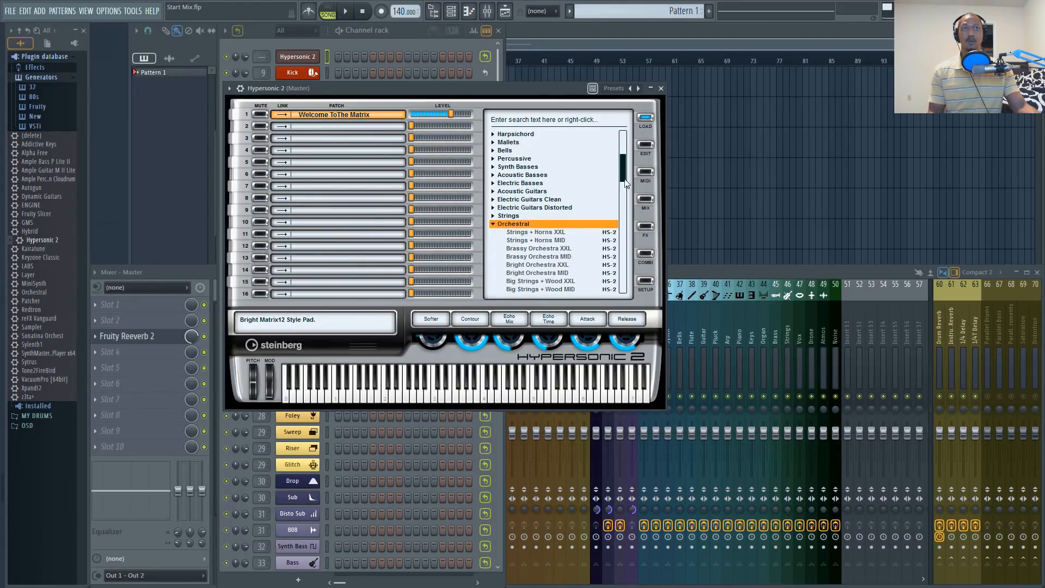
scroll(626, 177, "down", 2)
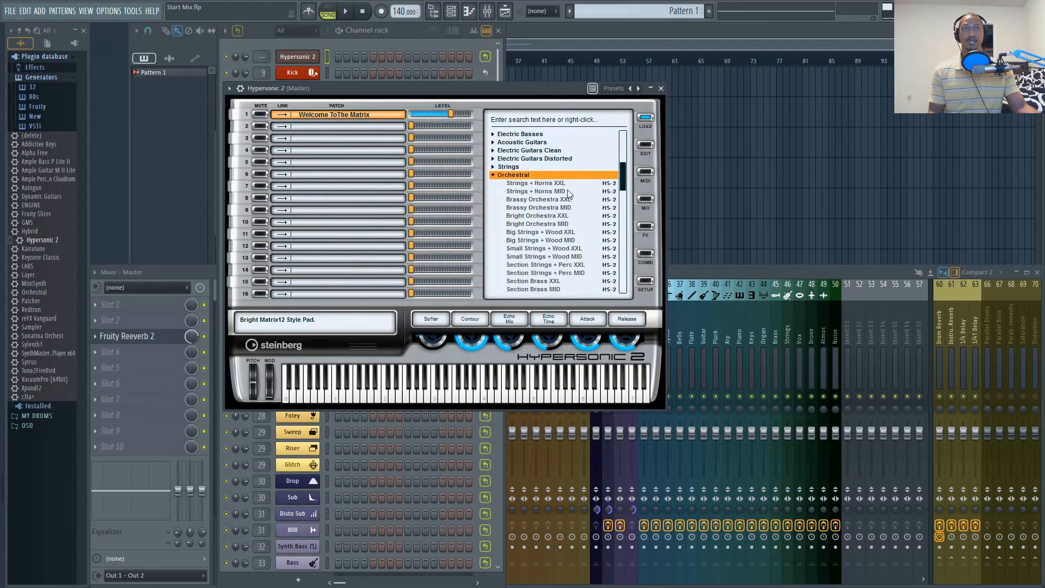
left_click(538, 186)
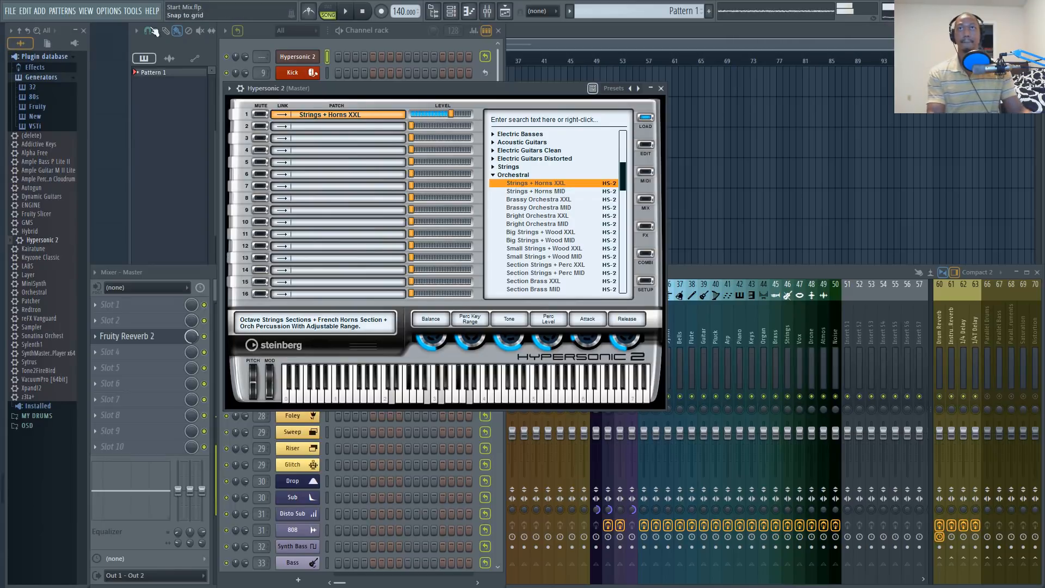
Show the Hypersonic 2 wrapper controls and link part 2 to channel 1
left_click(240, 88)
left_click(282, 151)
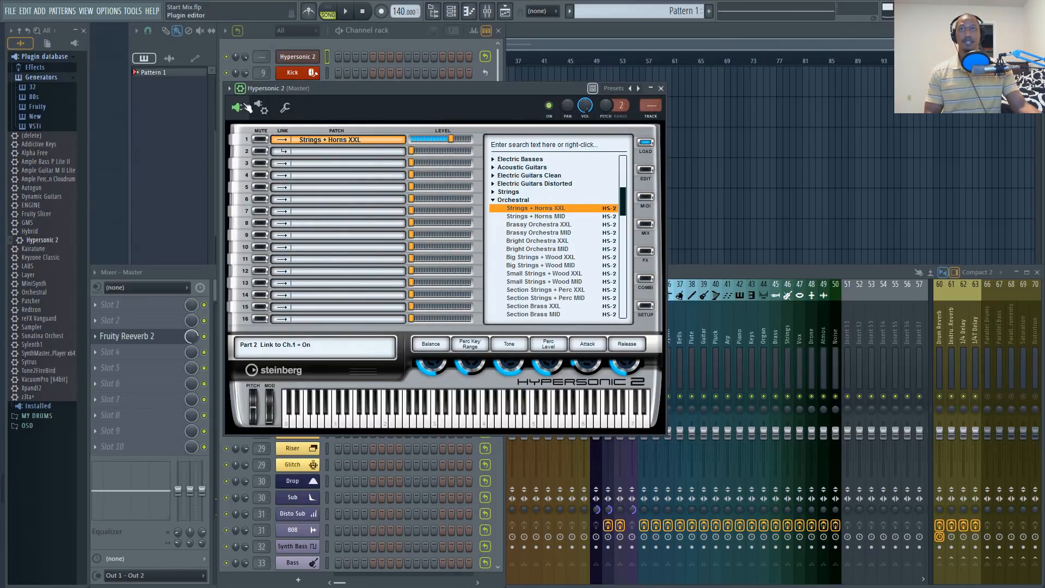
left_click(493, 200)
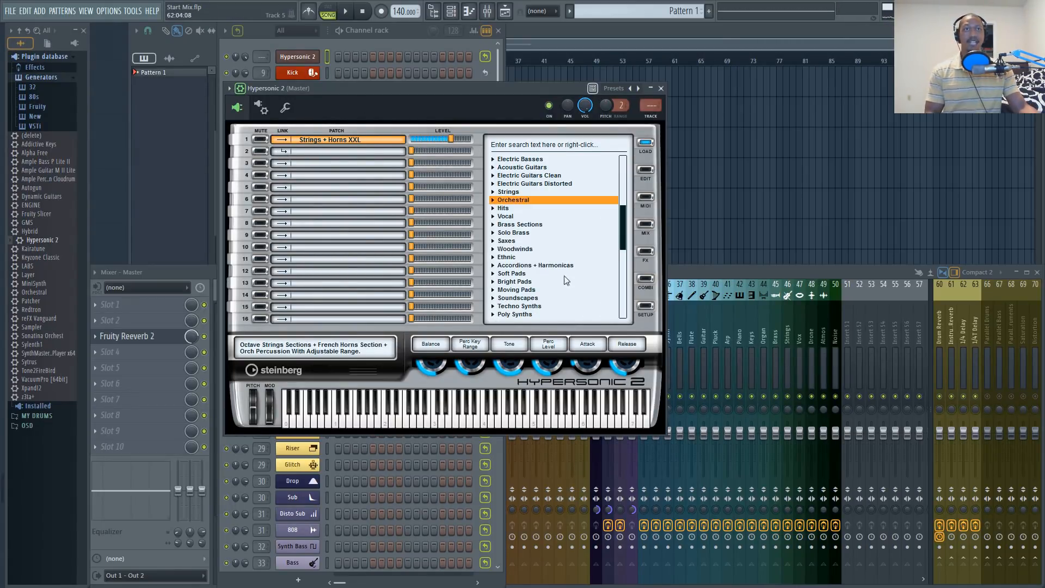
Replace the part 1 patch with Fat Pad from the Soft Pads category
left_click_drag(427, 89, 436, 81)
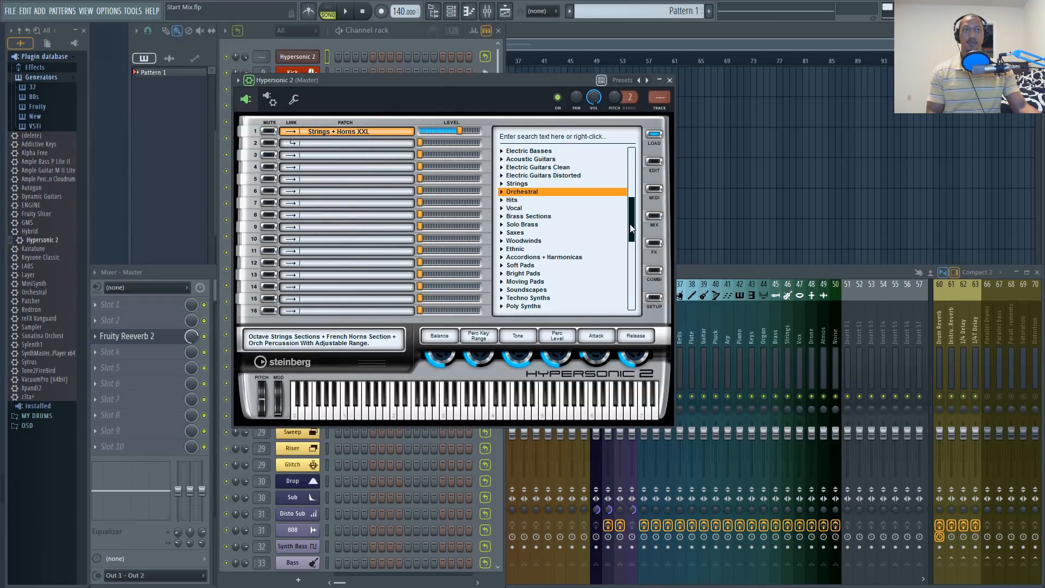
left_click_drag(632, 228, 632, 238)
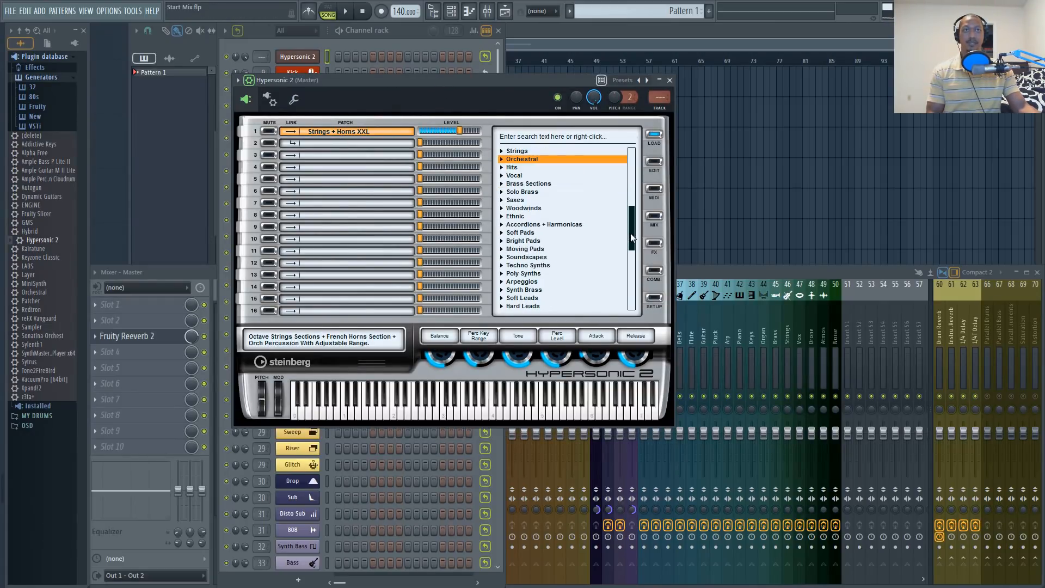
left_click(502, 234)
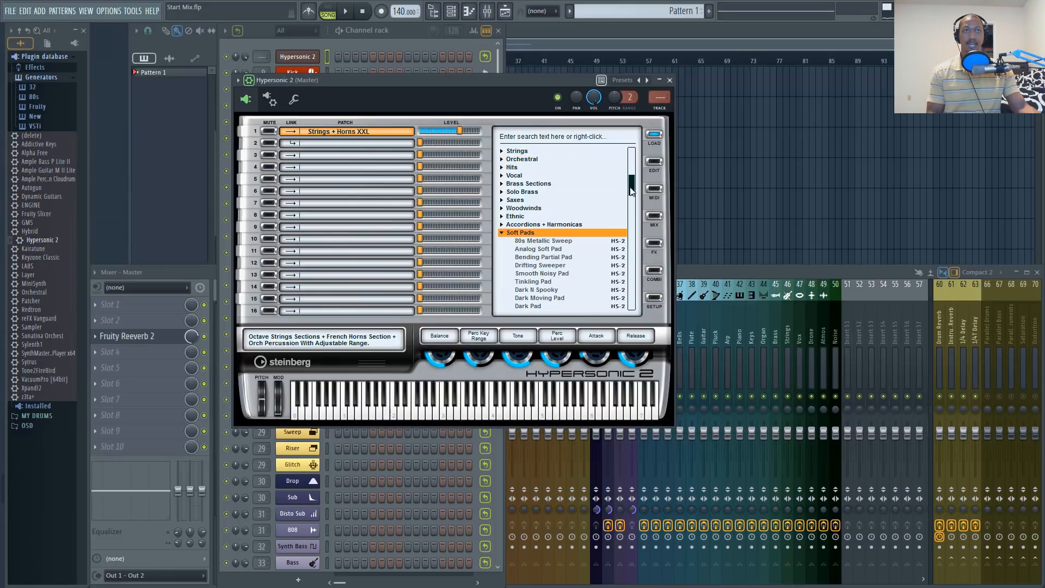
left_click(546, 202)
left_click_drag(632, 189, 634, 206)
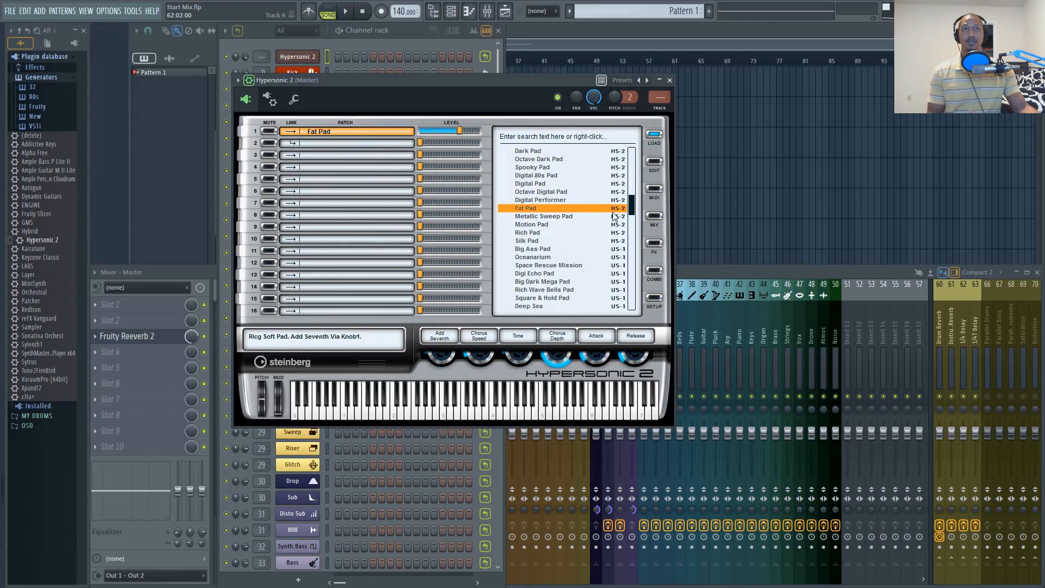
Load the Analog Pad patch from the Soft Pads category into part 2
scroll(522, 252, "down", 1)
left_click(311, 142)
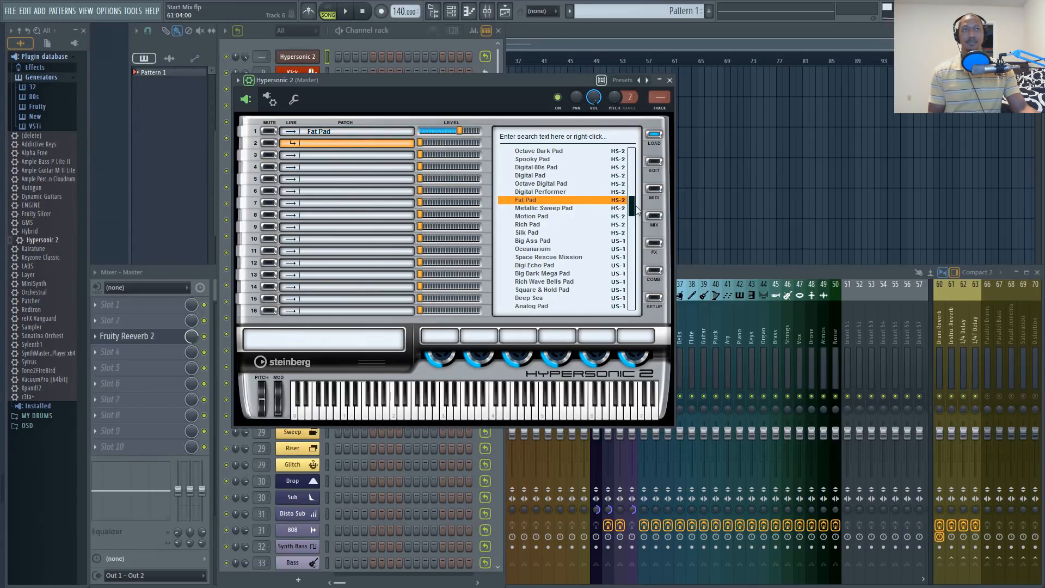
left_click_drag(631, 207, 632, 220)
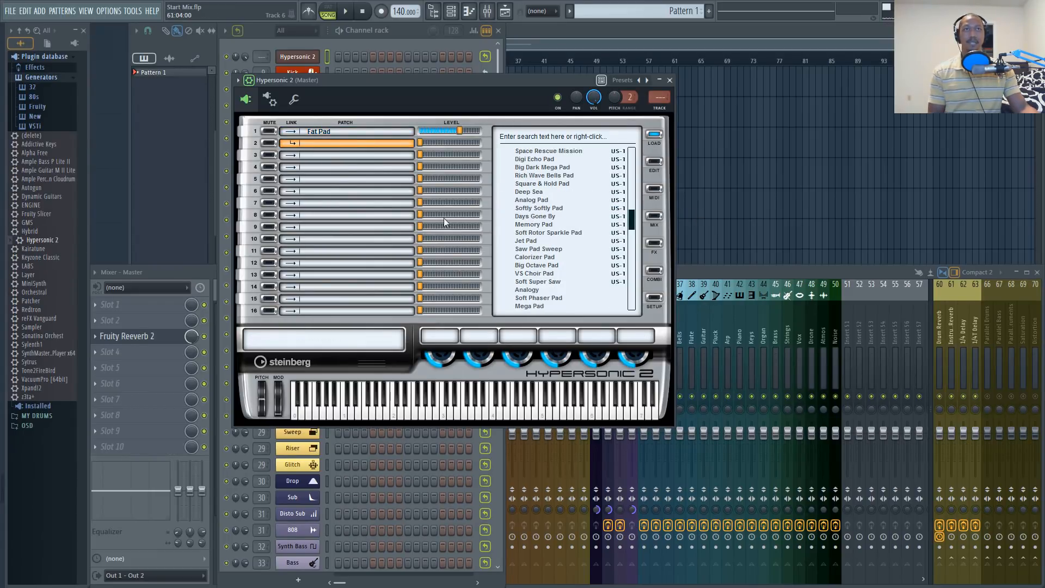
left_click(523, 201)
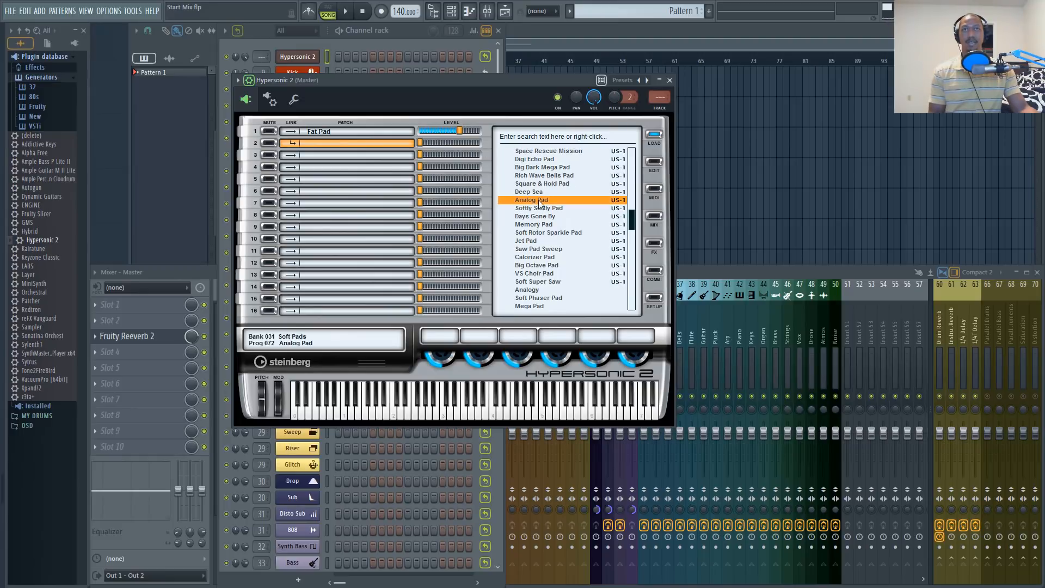
Link part 3 to channel 2 and load the Rich Square Bell patch into it
left_click(324, 156)
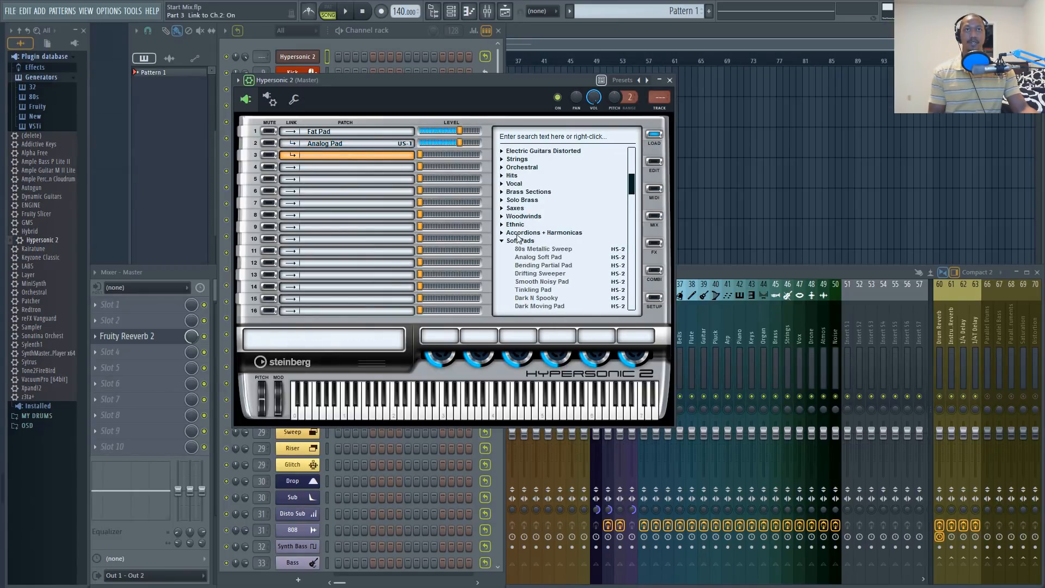
left_click(501, 242)
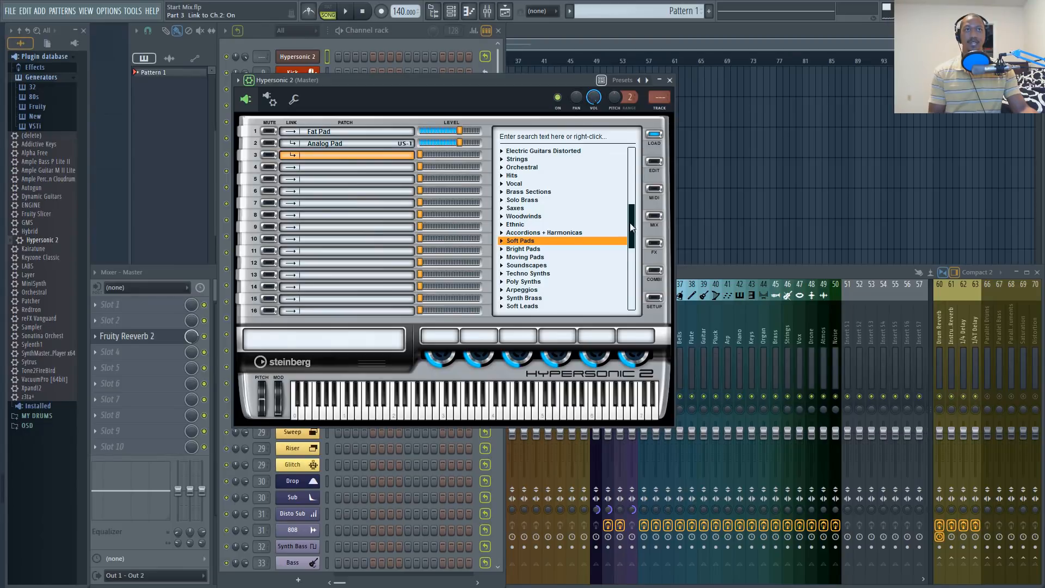
left_click_drag(630, 223, 631, 233)
left_click(502, 249)
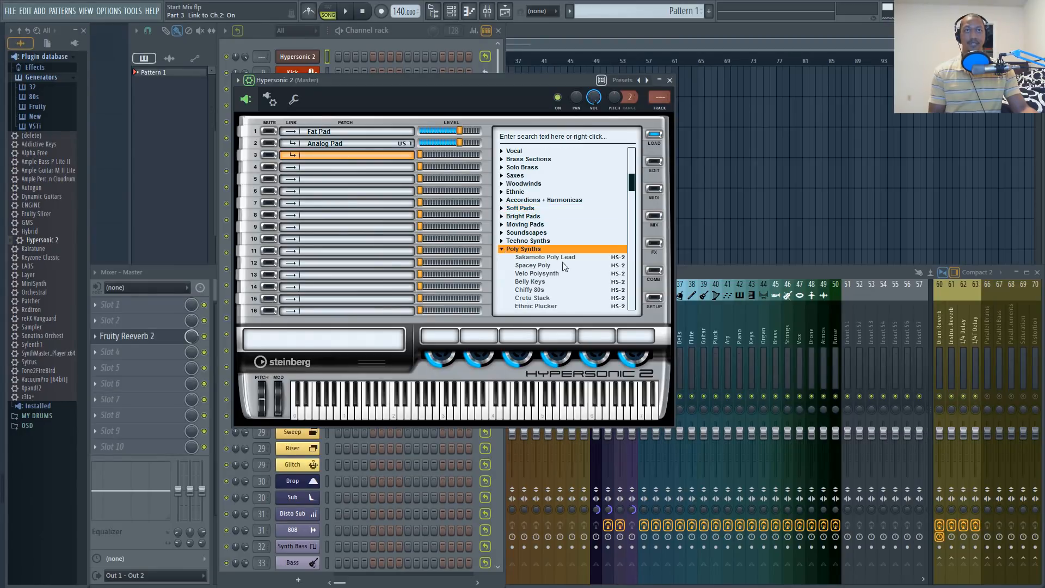
left_click_drag(536, 274, 338, 158)
Load Analog Heaven into part 4 and Vibraphone 2 Soft XXL into part 5, linking each to the part above
left_click_drag(536, 249, 385, 167)
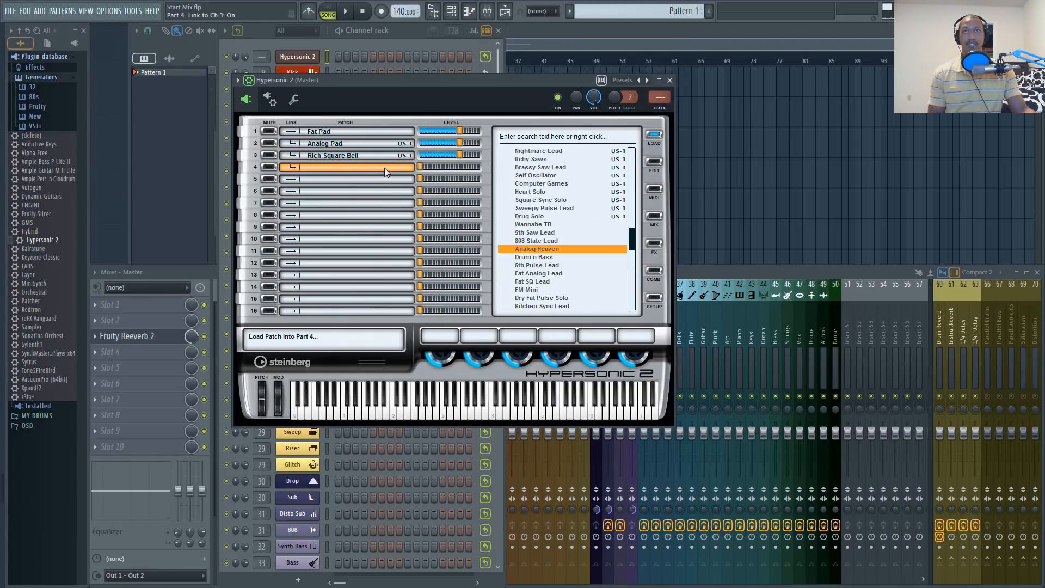
left_click(368, 191)
left_click(356, 179)
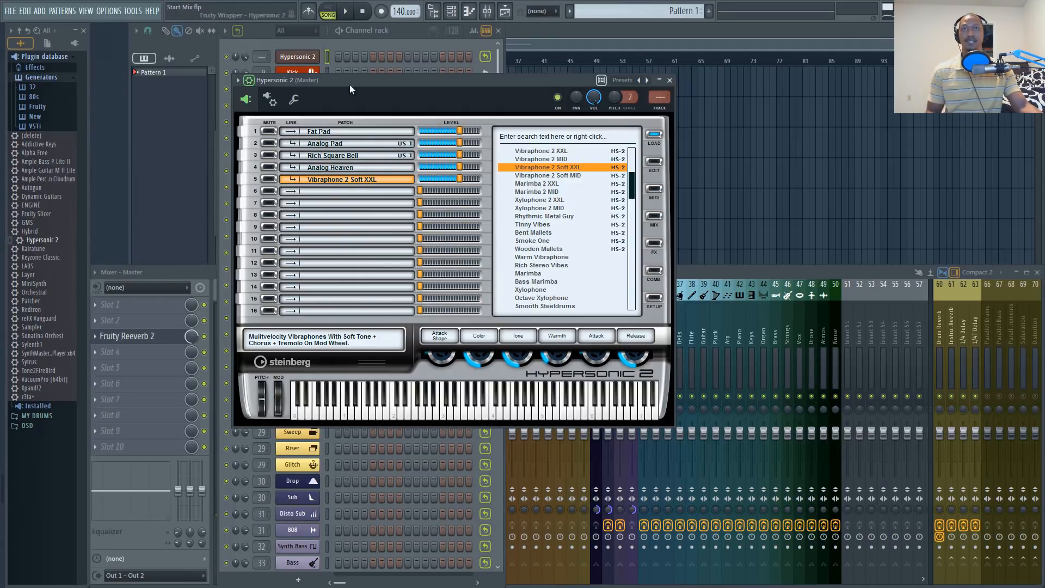
Mute parts 2 to 5 to audition Fat Pad alone, and unmute Analog Pad to layer it in
left_click(270, 143)
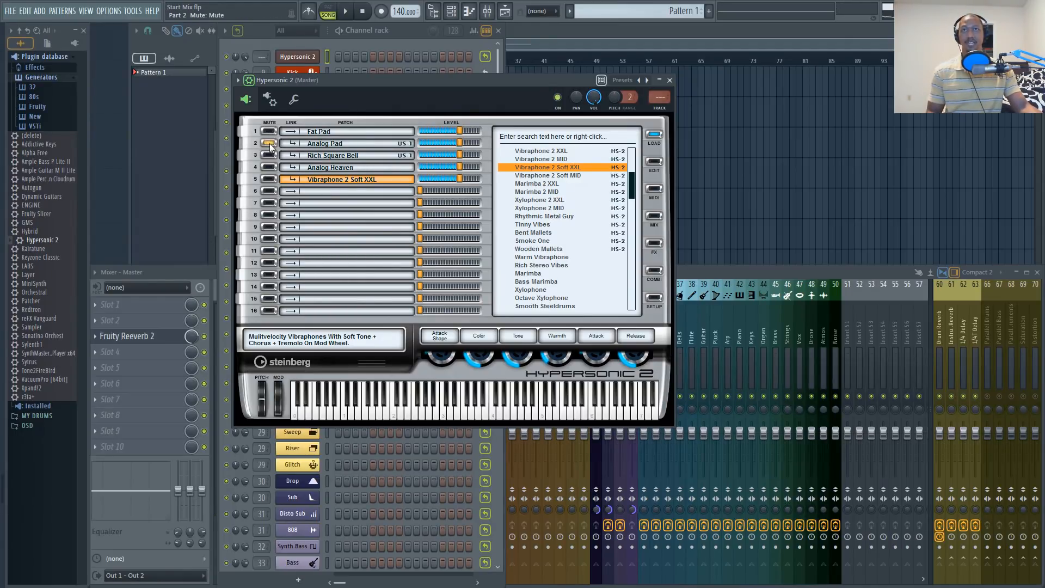
left_click(269, 179)
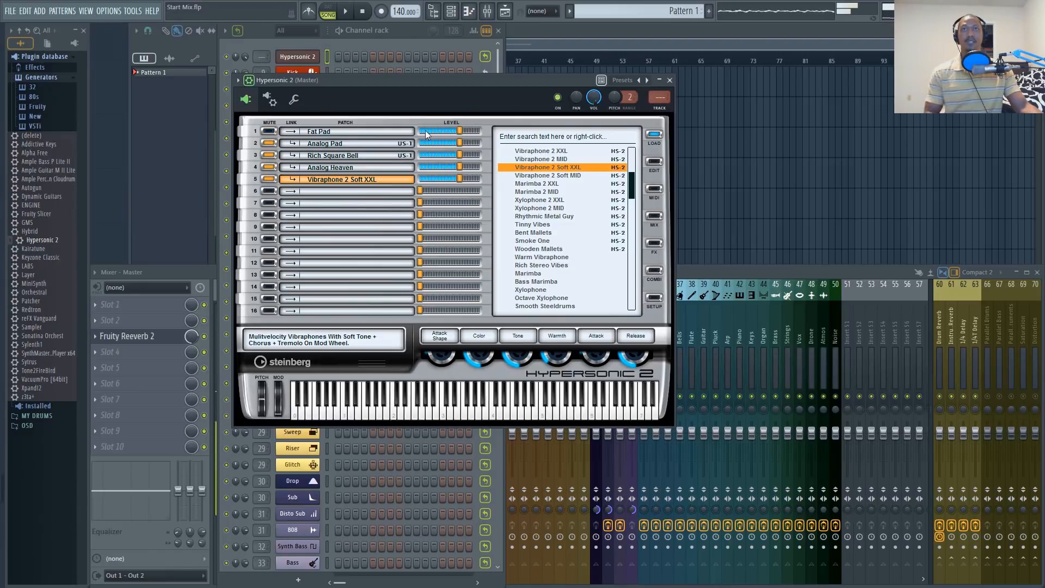
left_click(269, 145)
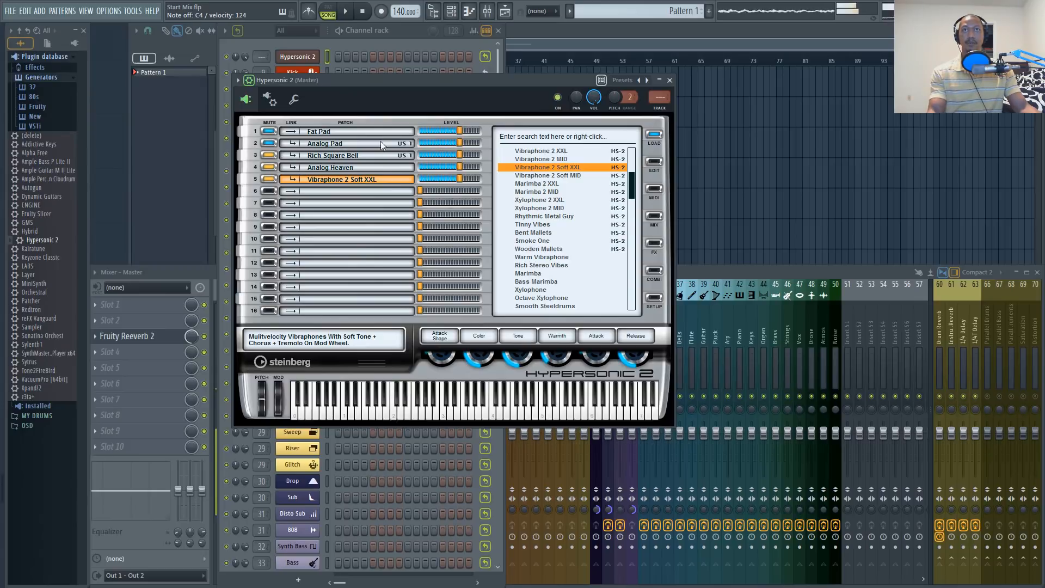
Lower Fat Pad's level to -7.1 dB, toggling its mute to compare it against Analog Pad
left_click_drag(460, 132, 442, 137)
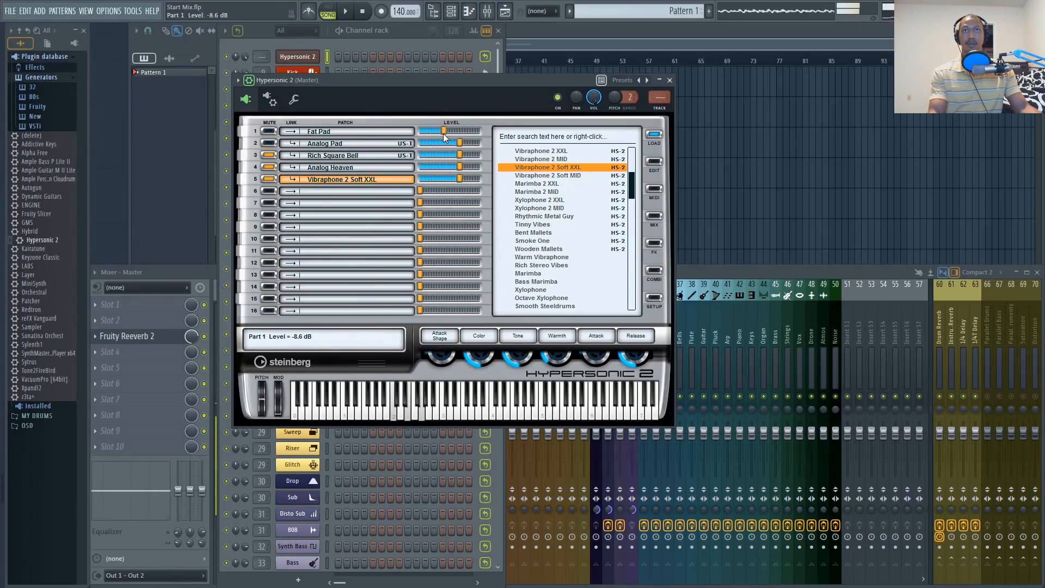
left_click(270, 132)
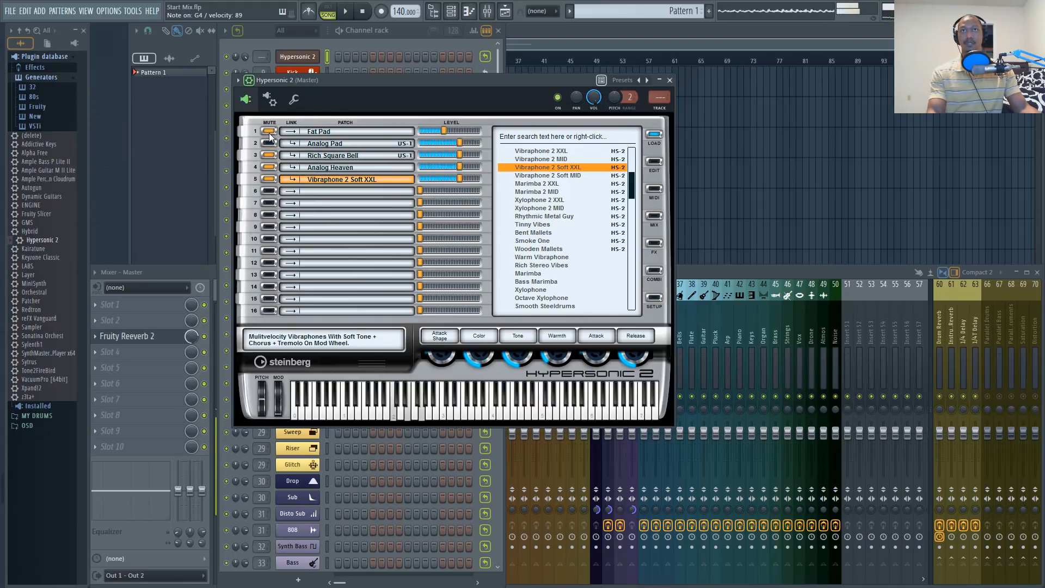
left_click(269, 133)
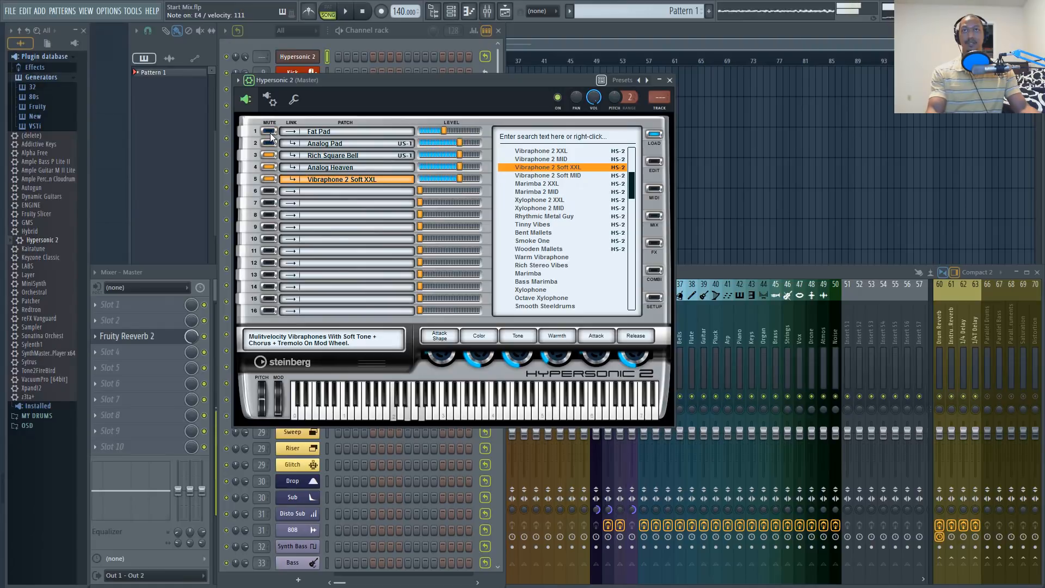
left_click_drag(445, 136, 447, 132)
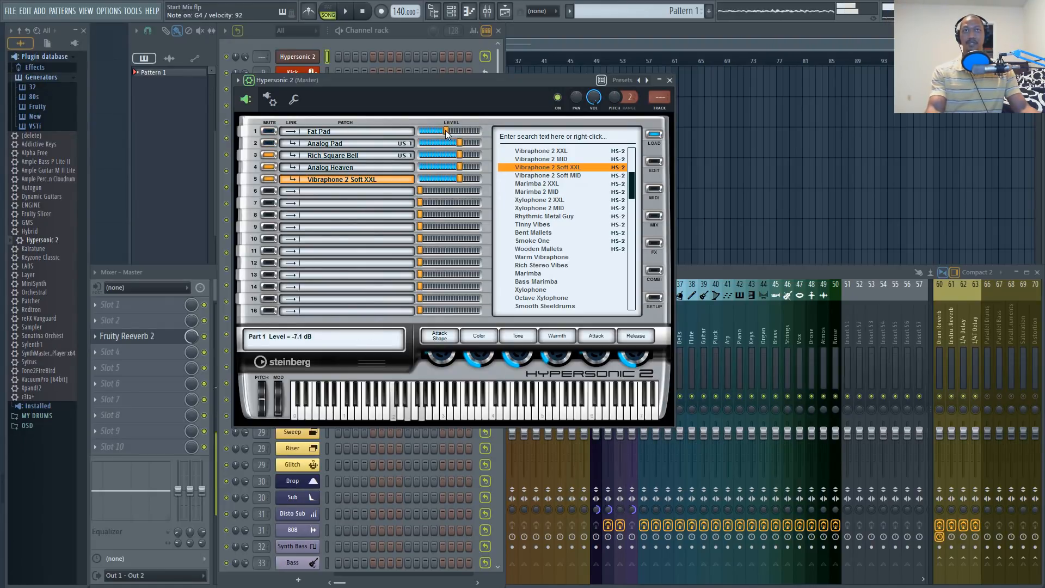
Unmute Rich Square Bell, audition it with the two pads muted and unmuted, and lower its level slightly
left_click(267, 155)
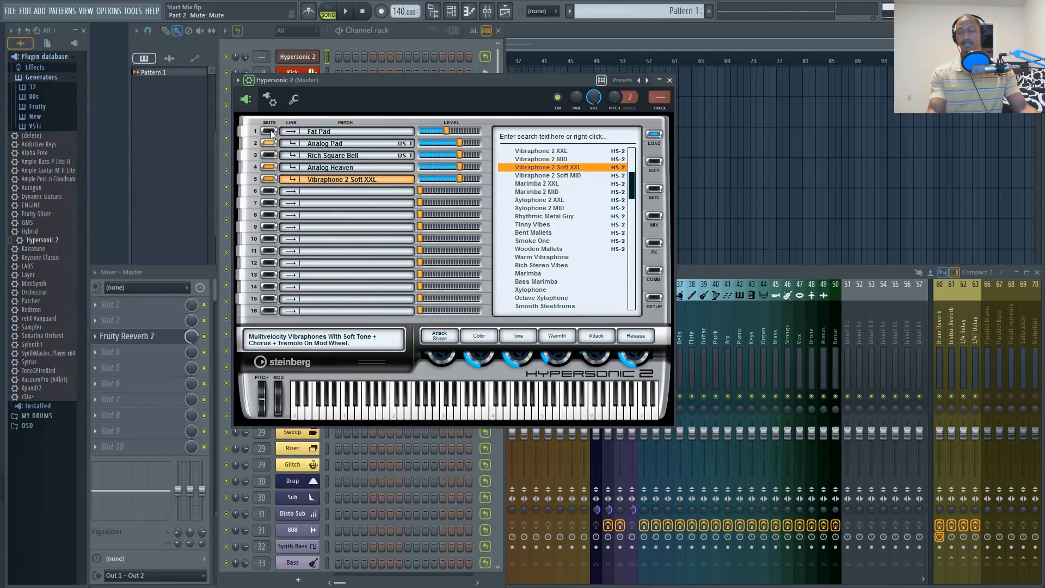
left_click(270, 143)
left_click(271, 131)
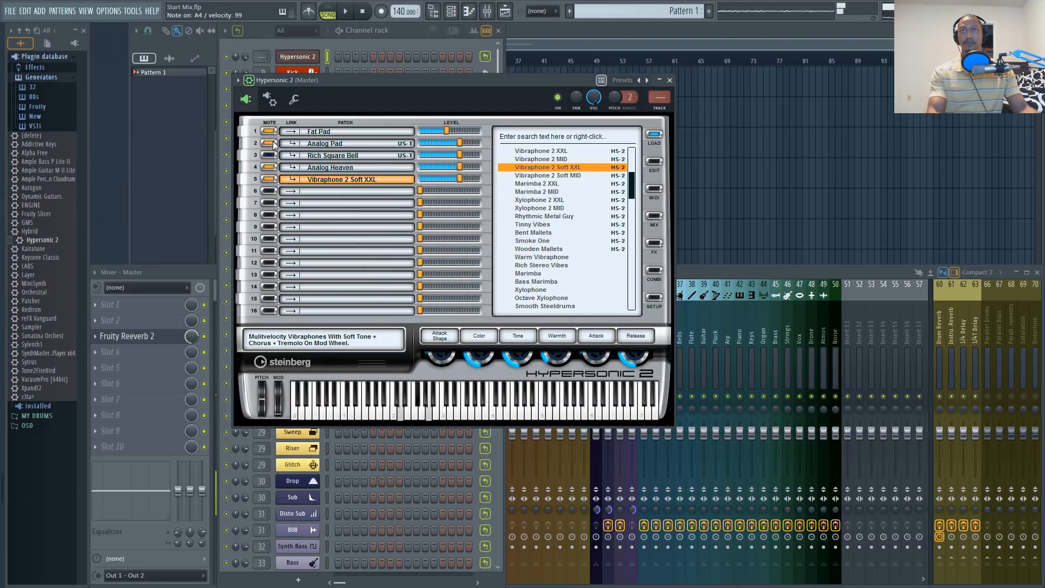
left_click(270, 143)
left_click(270, 131)
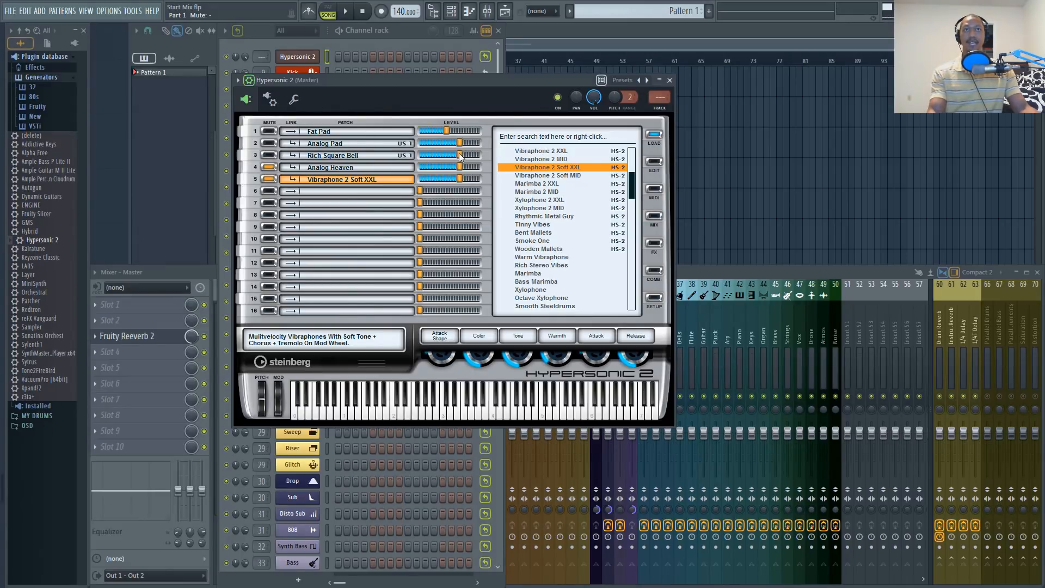
left_click_drag(461, 157, 451, 157)
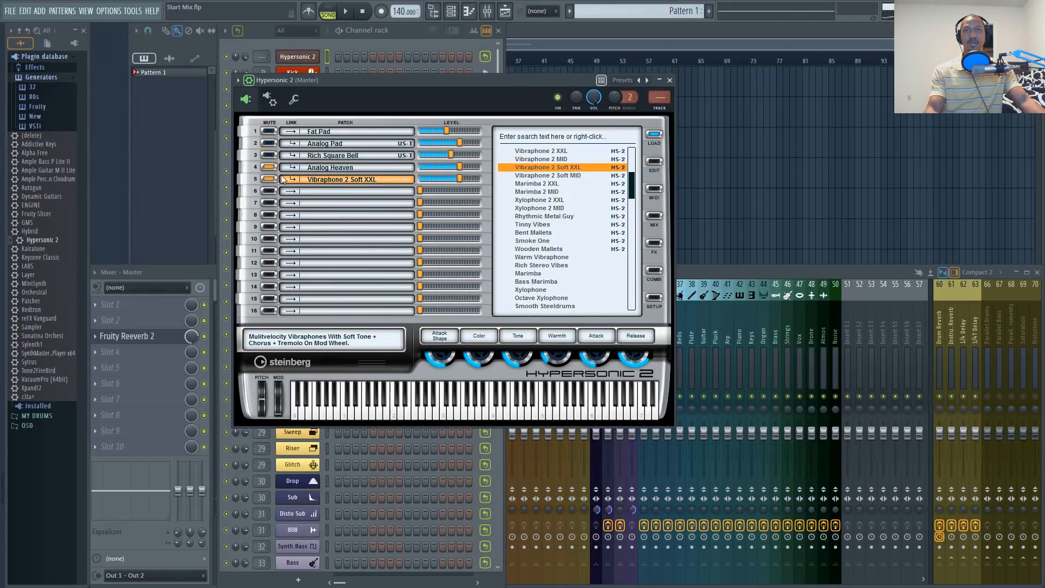
Open Rich Square Bell's edit page and raise its Attack to soften the bell
left_click(324, 155)
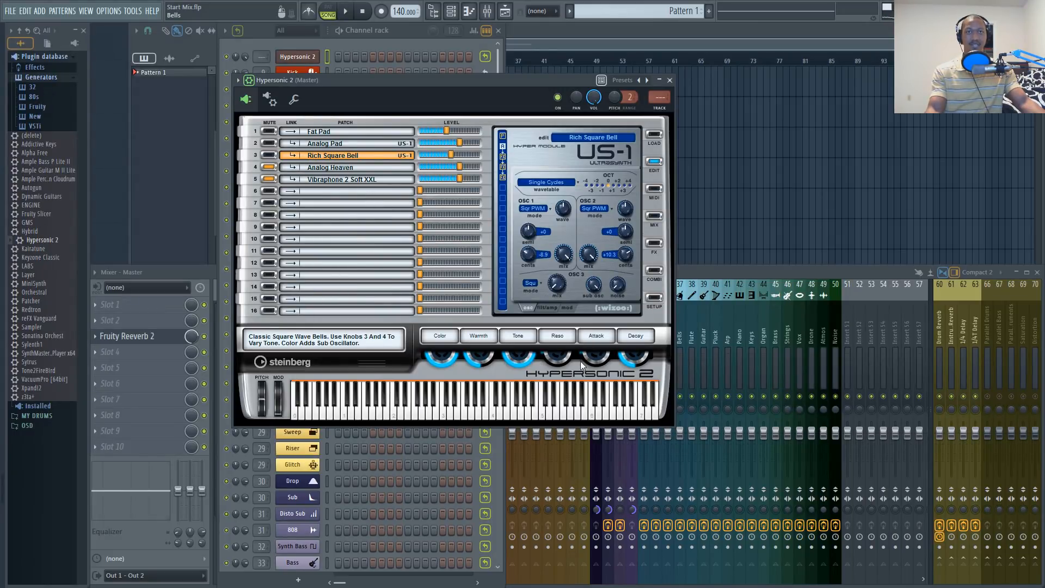
left_click_drag(596, 355, 610, 316)
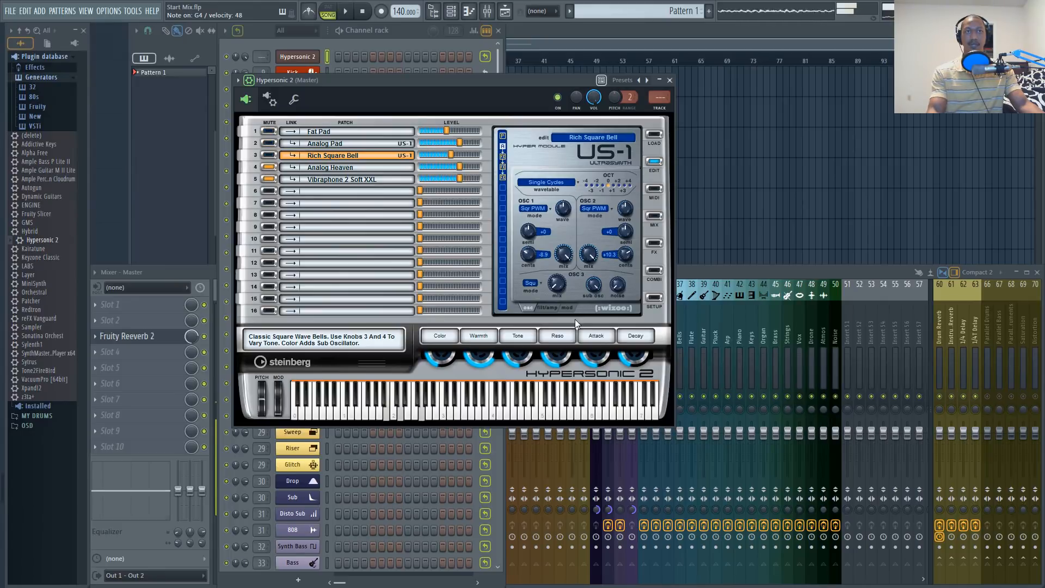
Unmute Analog Heaven in part 4 and lower its level to -5.7 dB
left_click(341, 170)
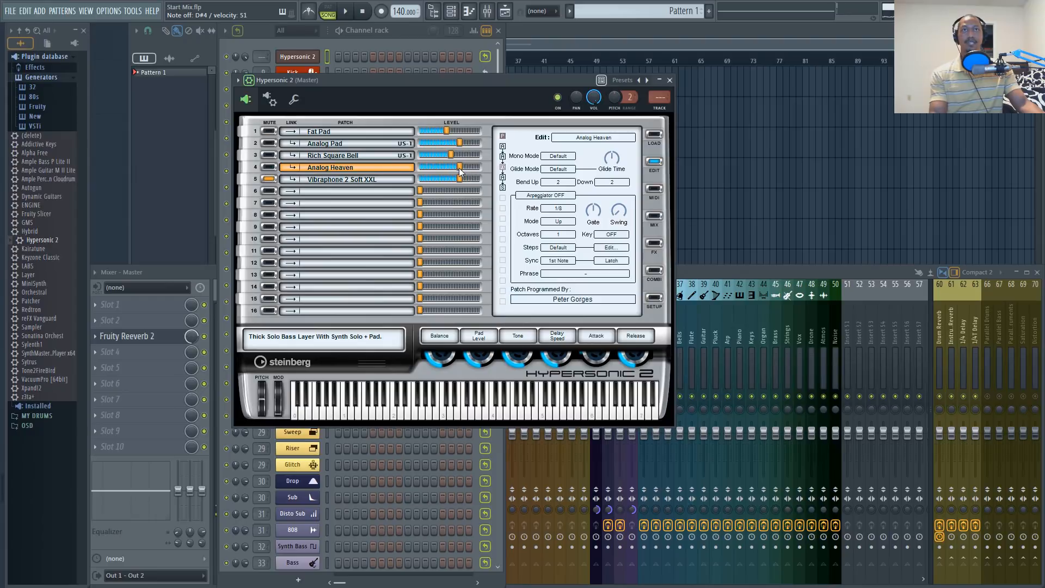
mouse_move(460, 168)
left_mouse_down()
mouse_move(431, 168)
mouse_move(448, 175)
left_mouse_up()
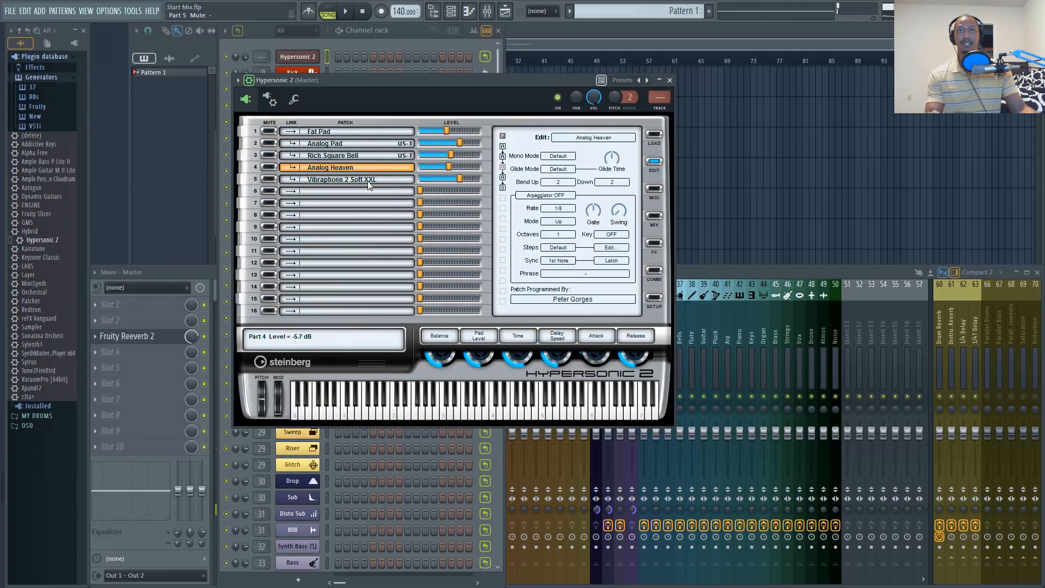
Open Vibraphone 2 Soft XXL's edit page and raise its Release, Tone, Warmth, Color to 31%, and Attack Shape
left_click(347, 183)
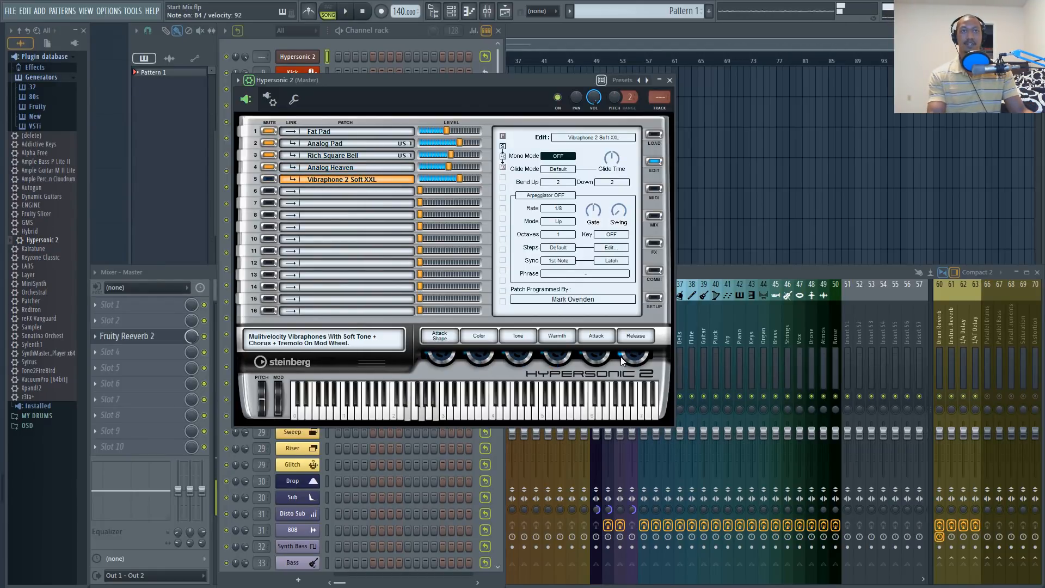
left_click_drag(621, 357, 642, 312)
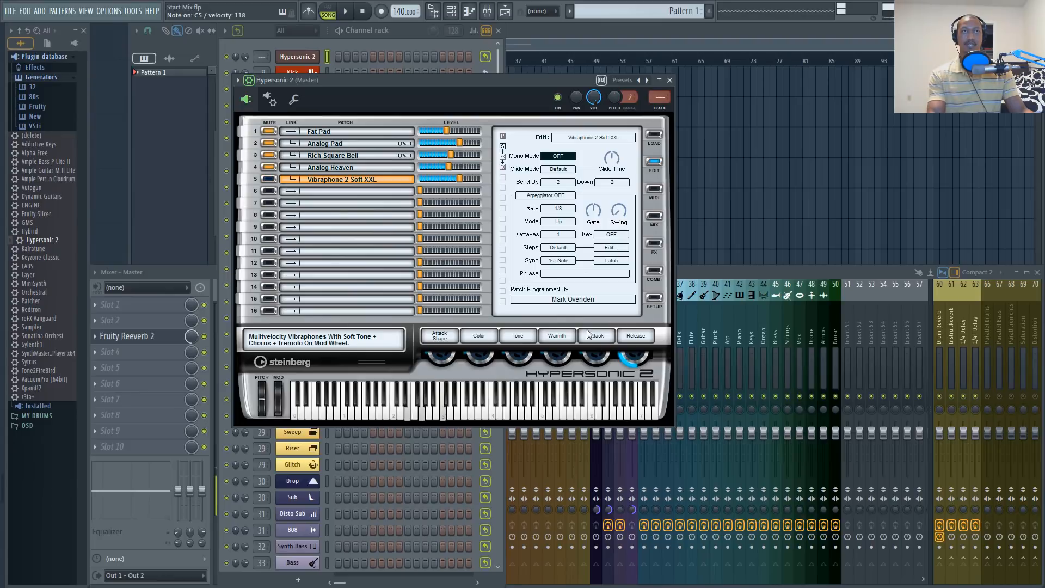
left_click_drag(517, 357, 529, 320)
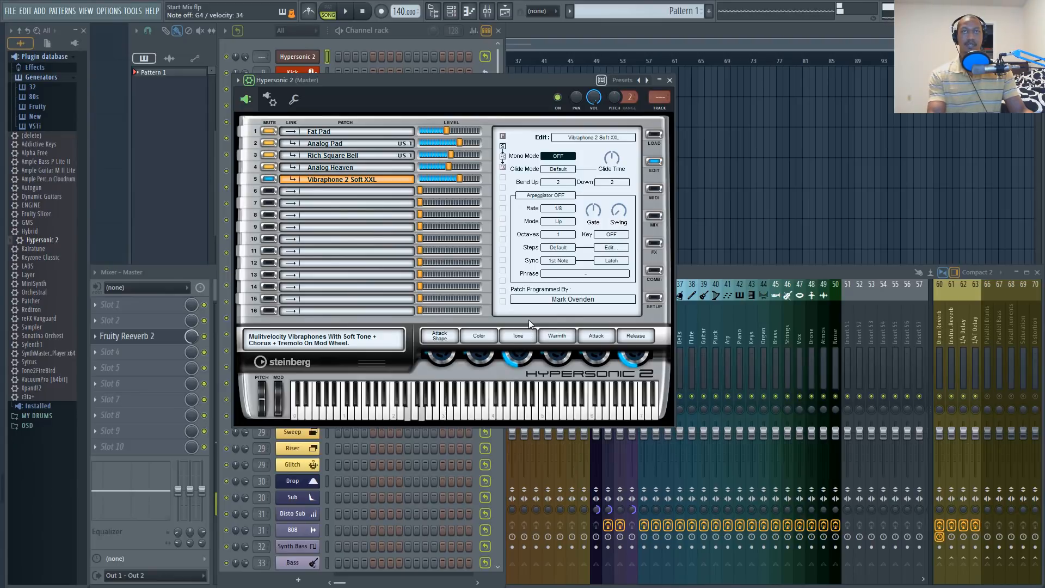
left_click_drag(557, 361, 569, 338)
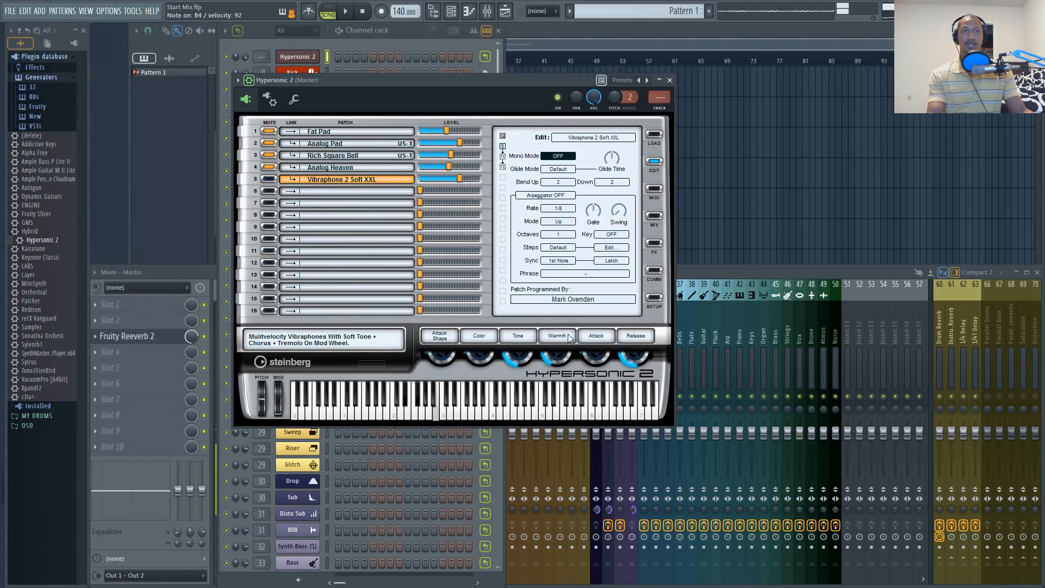
left_click_drag(480, 359, 492, 327)
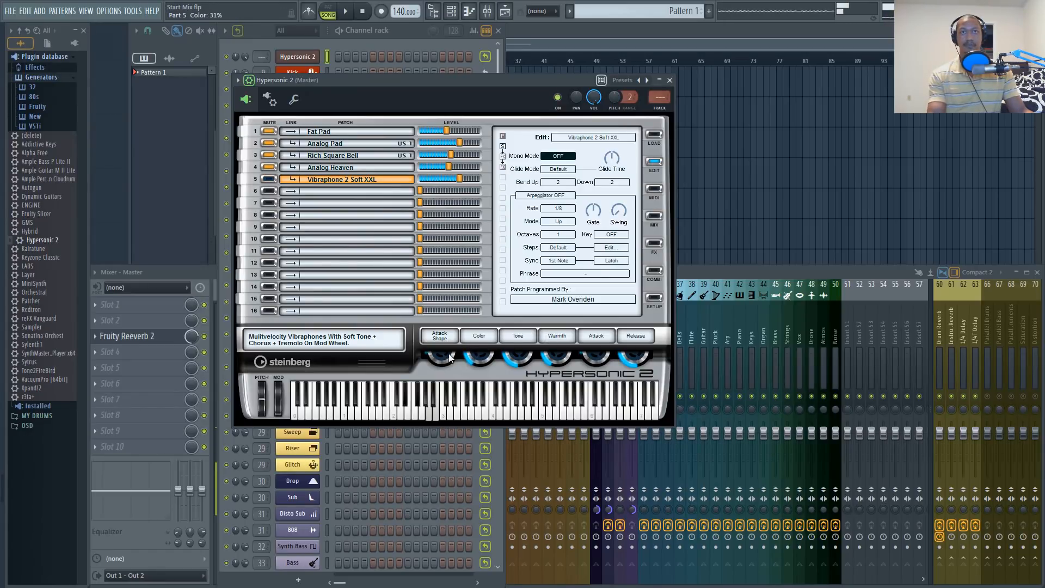
left_click_drag(450, 358, 460, 316)
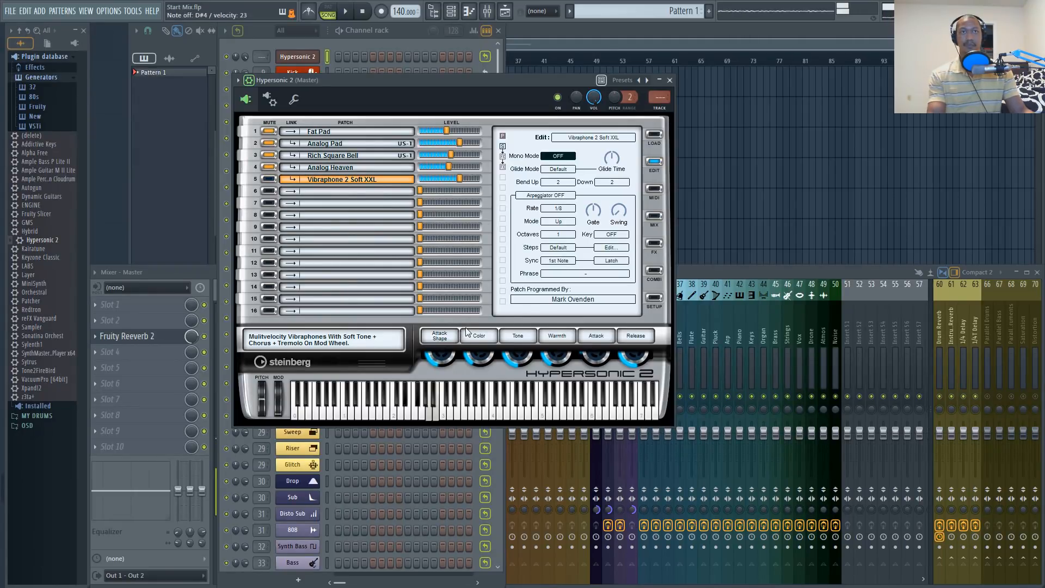
Unmute the other four parts to hear the full layer and raise Vibraphone 2 Soft XXL's level
left_click(269, 131)
left_click(269, 143)
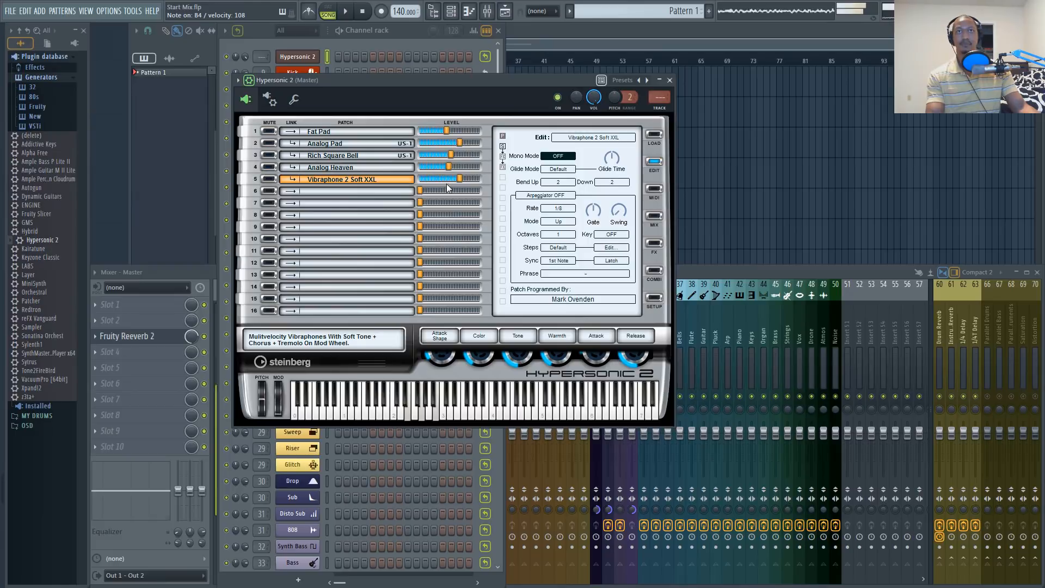
left_click_drag(460, 180, 473, 182)
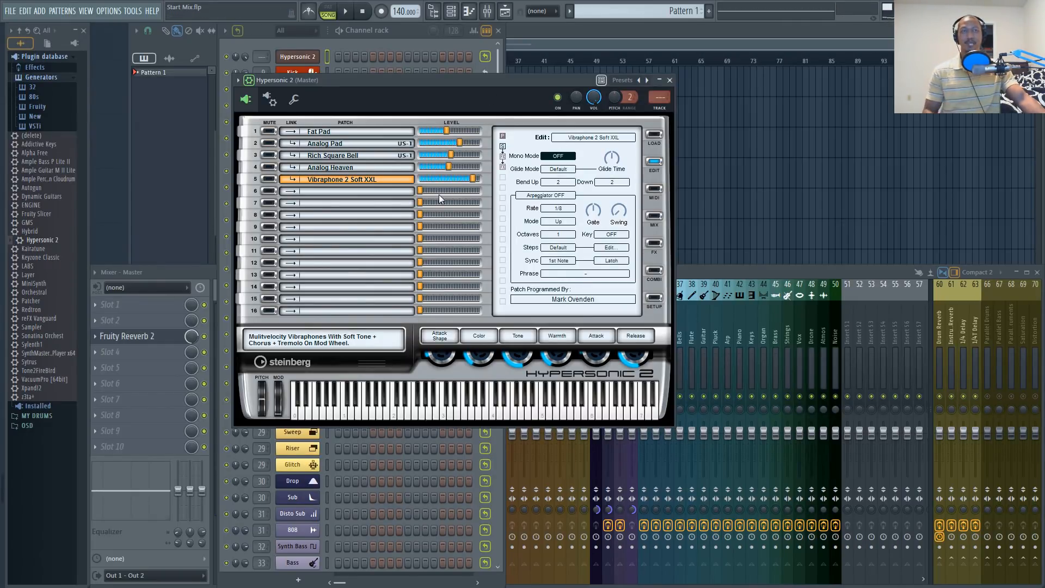
Look over the patch library, Vibraphone 2 Soft XXL's edit page and the mix page
left_click(658, 138)
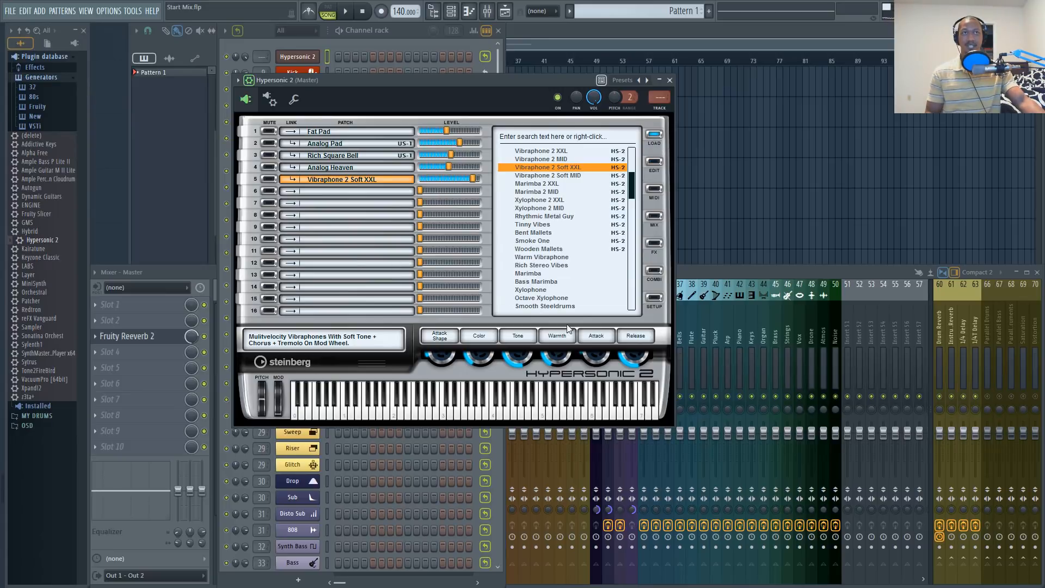
left_click(348, 181)
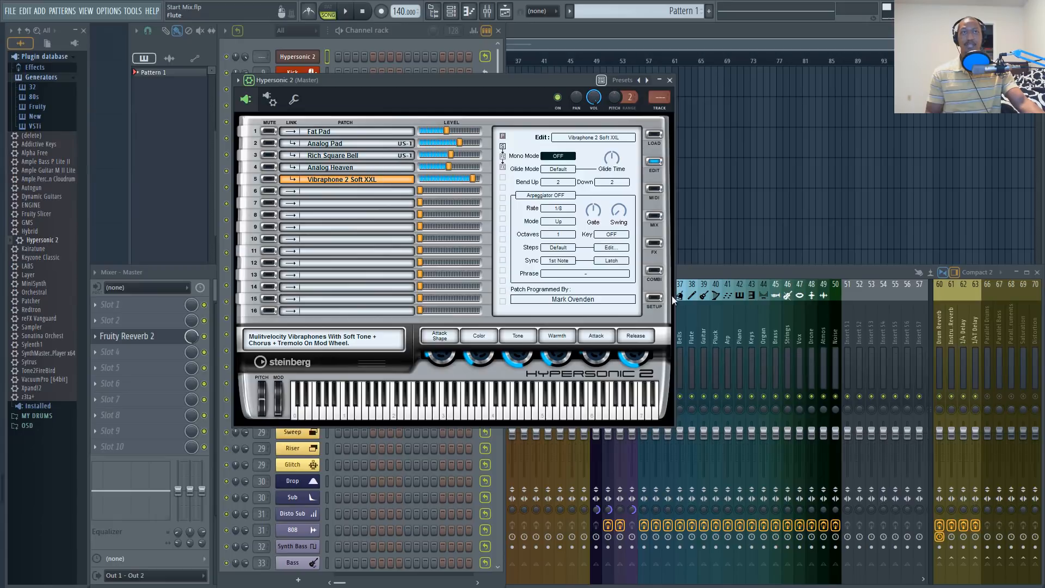
left_click(657, 217)
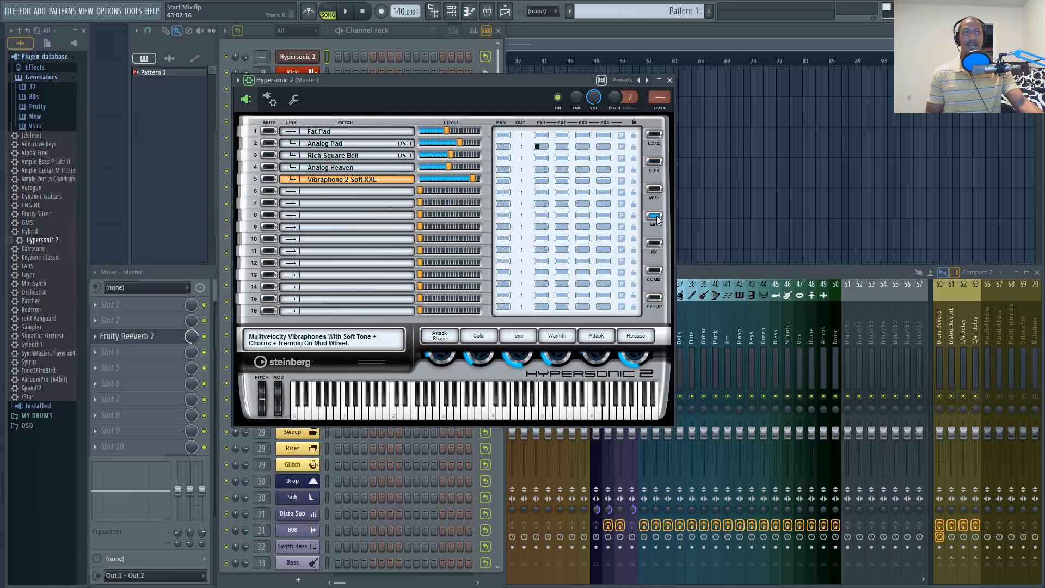
Inspect the oscillator, filter/amp and modulation pages of Analog Pad's US-1 synth, then return to Vibraphone 2 Soft XXL
left_click(655, 164)
left_click(348, 145)
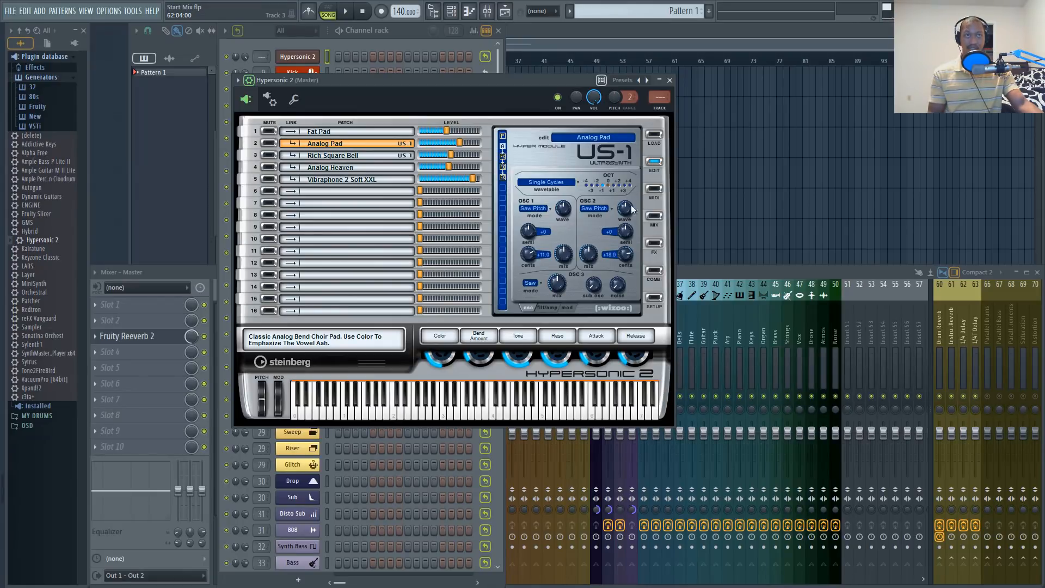
left_click(546, 308)
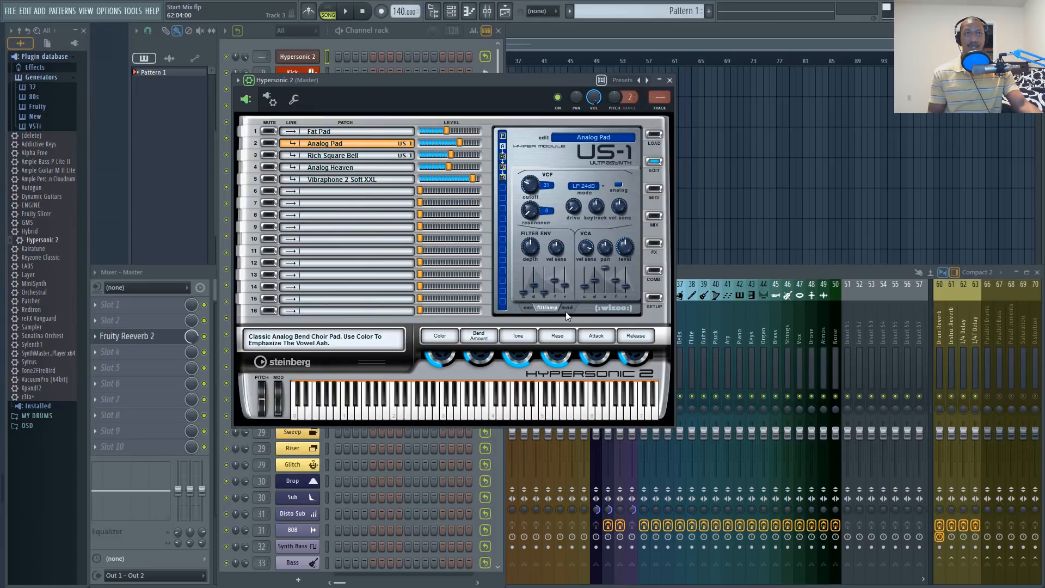
left_click(566, 308)
left_click(529, 308)
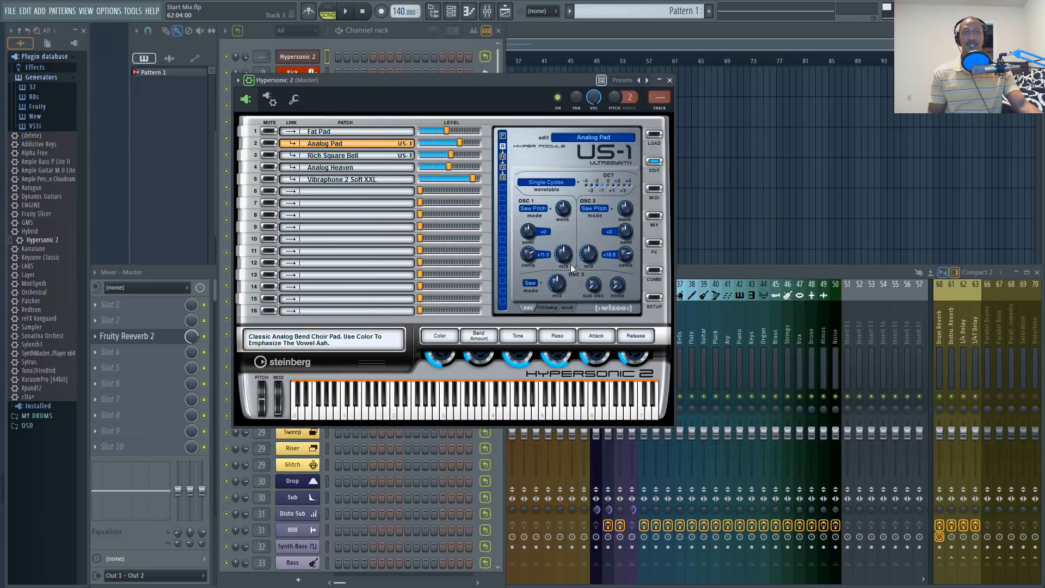
left_click(352, 180)
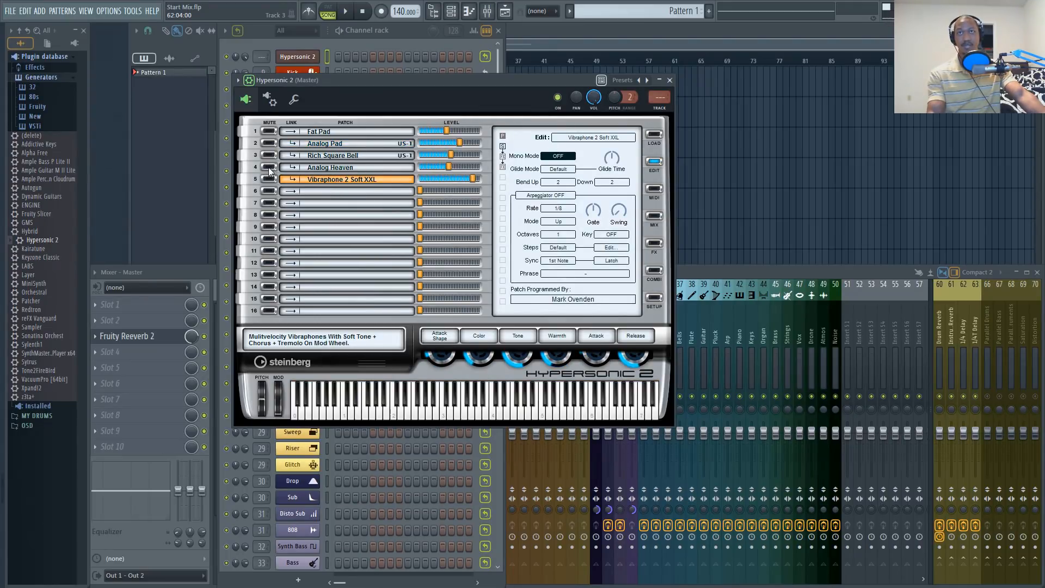
Examine the effect categories available for the global FX1 slot, including chorus, flanger and reverb types
left_click(655, 243)
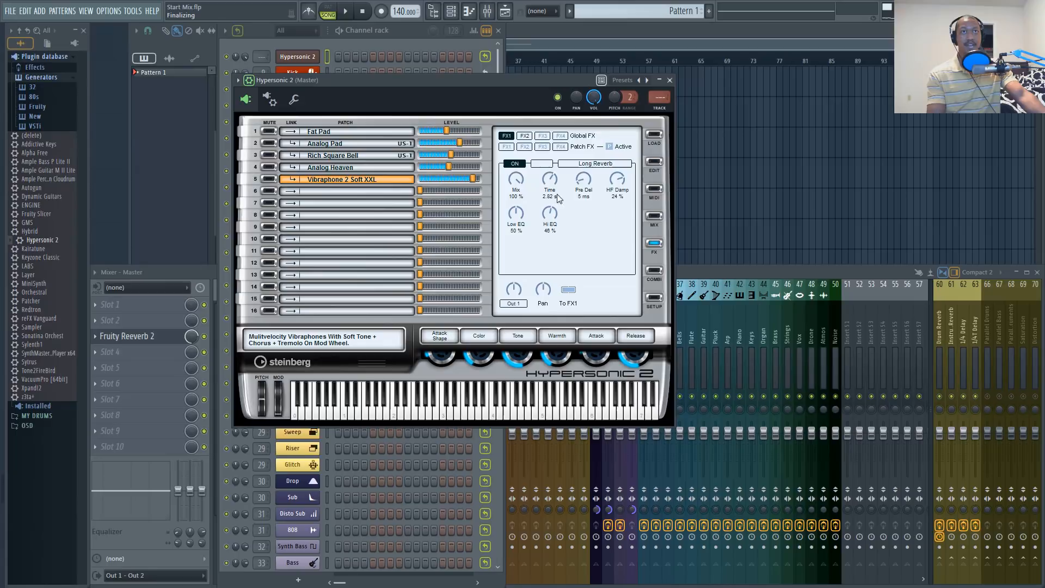
left_click(587, 165)
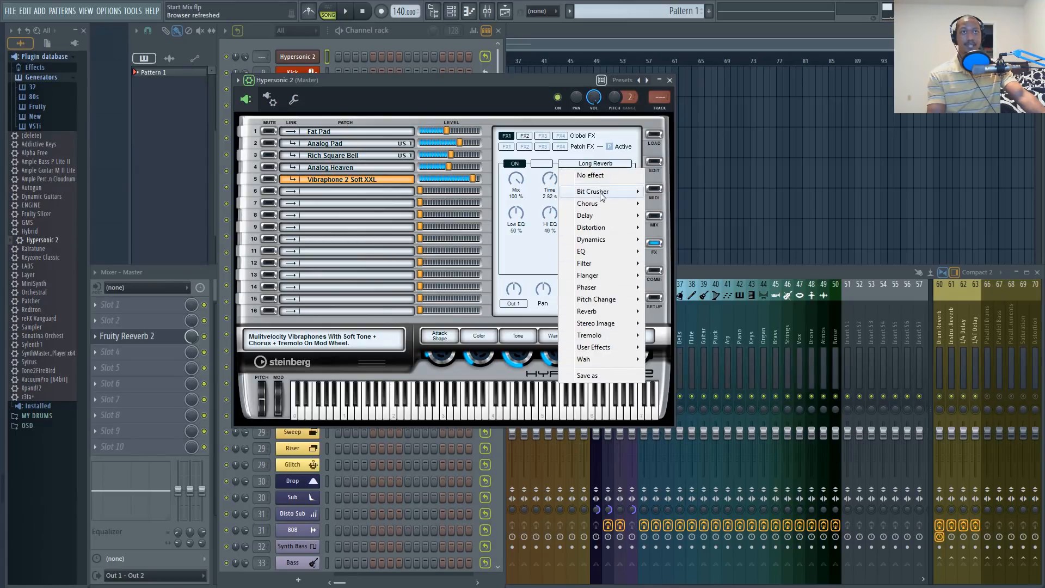
mouse_move(603, 197)
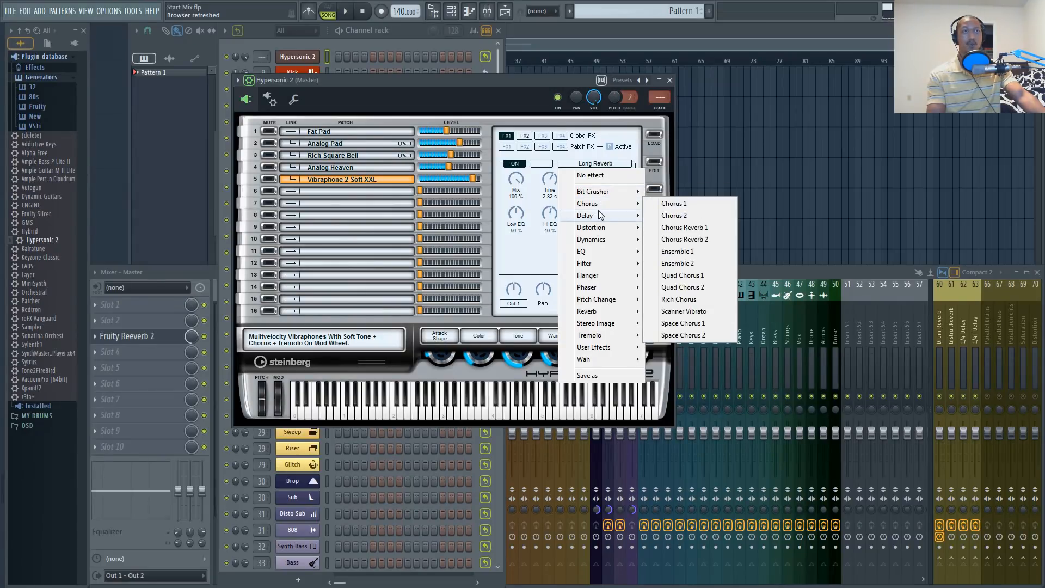
mouse_move(602, 230)
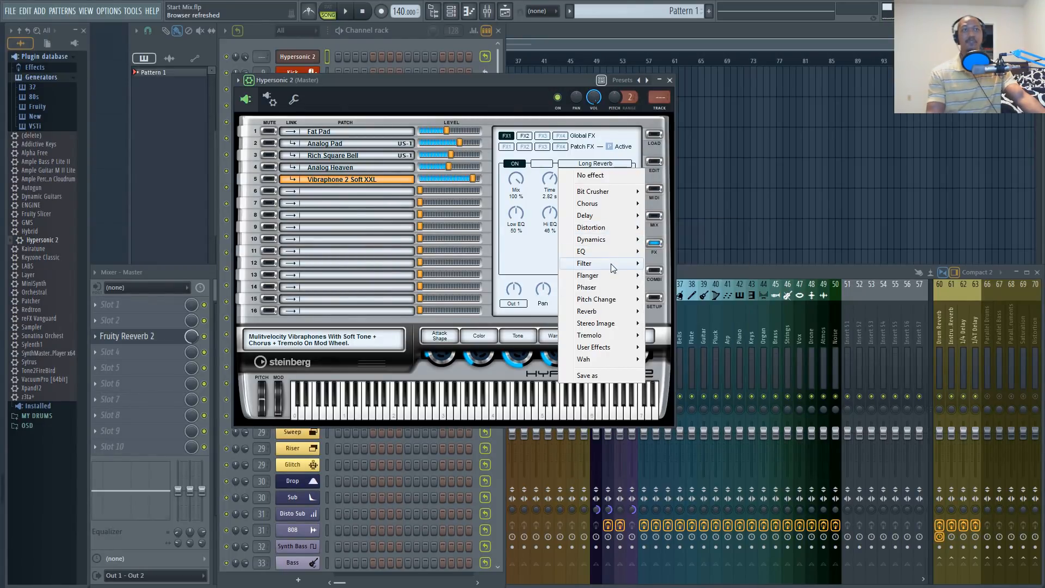
mouse_move(611, 263)
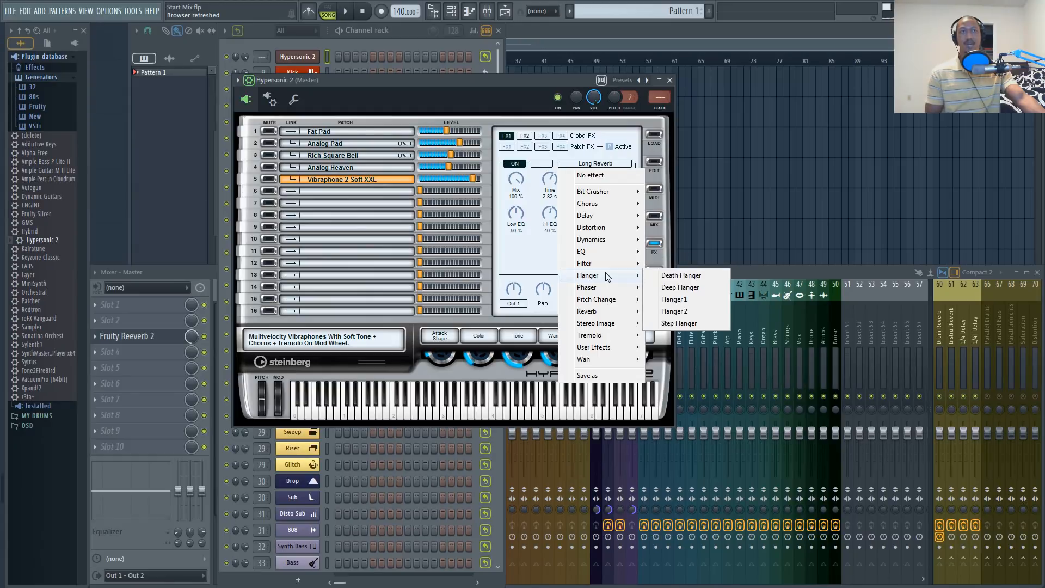
mouse_move(607, 293)
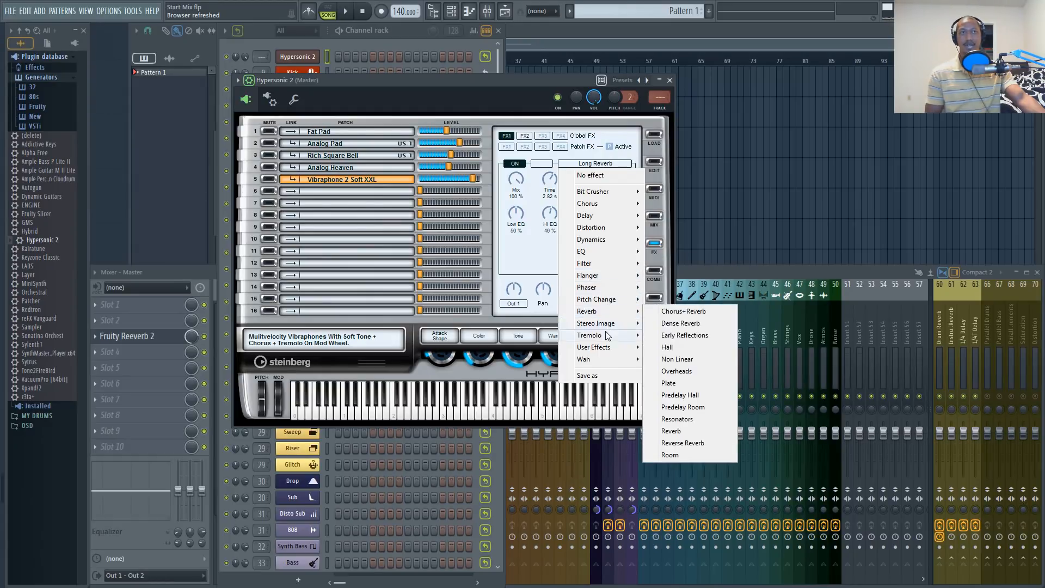
Set Vibraphone 2 Soft XXL's level to +4.0 dB and shift the plugin window slightly
left_click(470, 181)
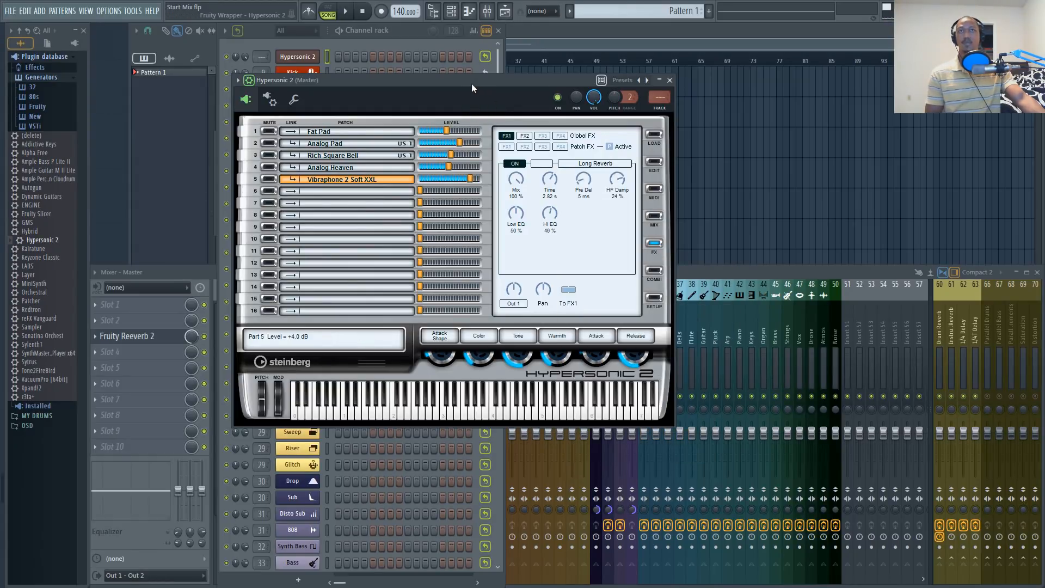
left_click_drag(469, 81, 478, 75)
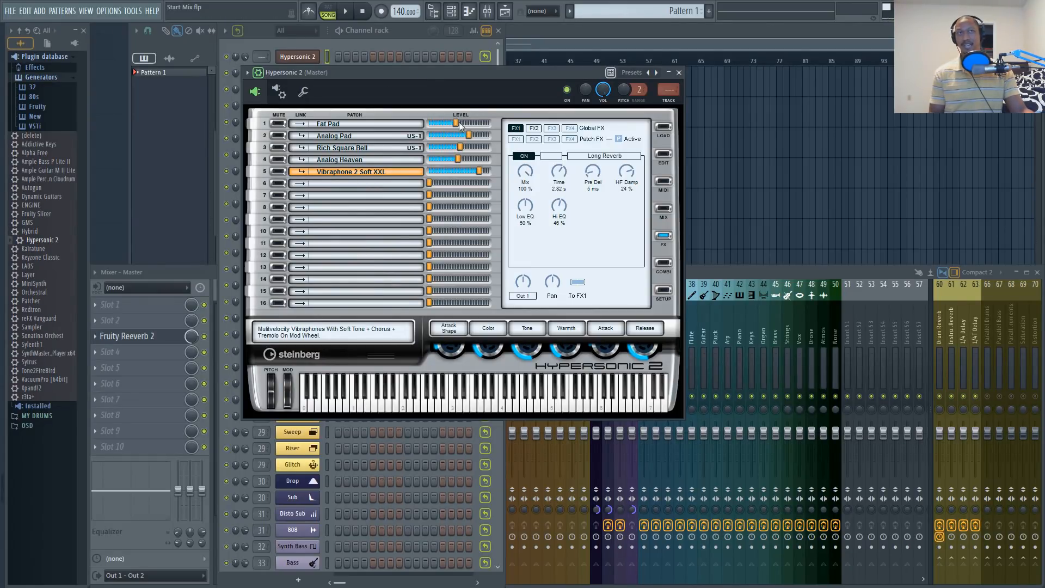
left_click(279, 172)
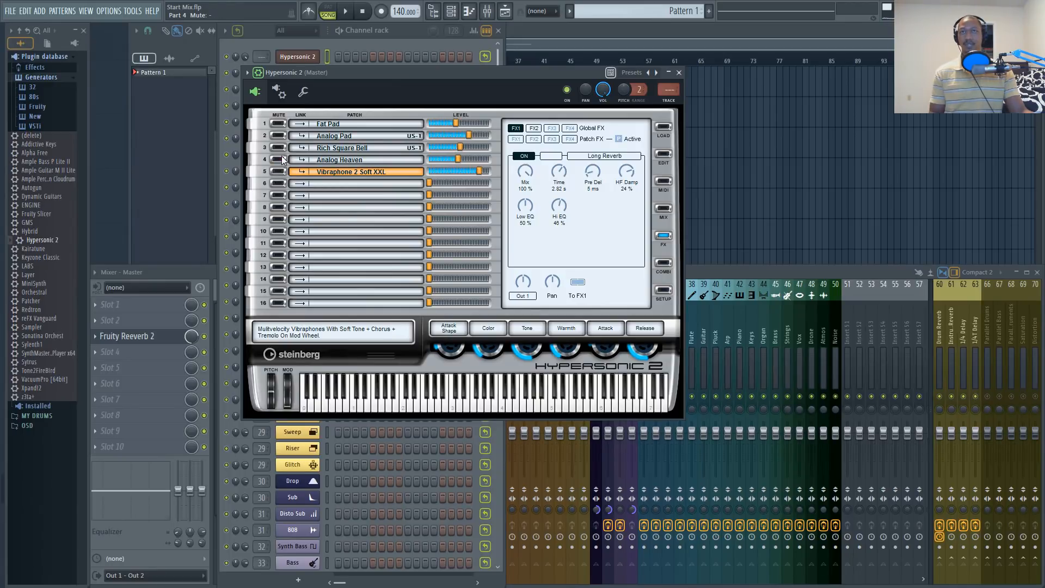
left_click(277, 148)
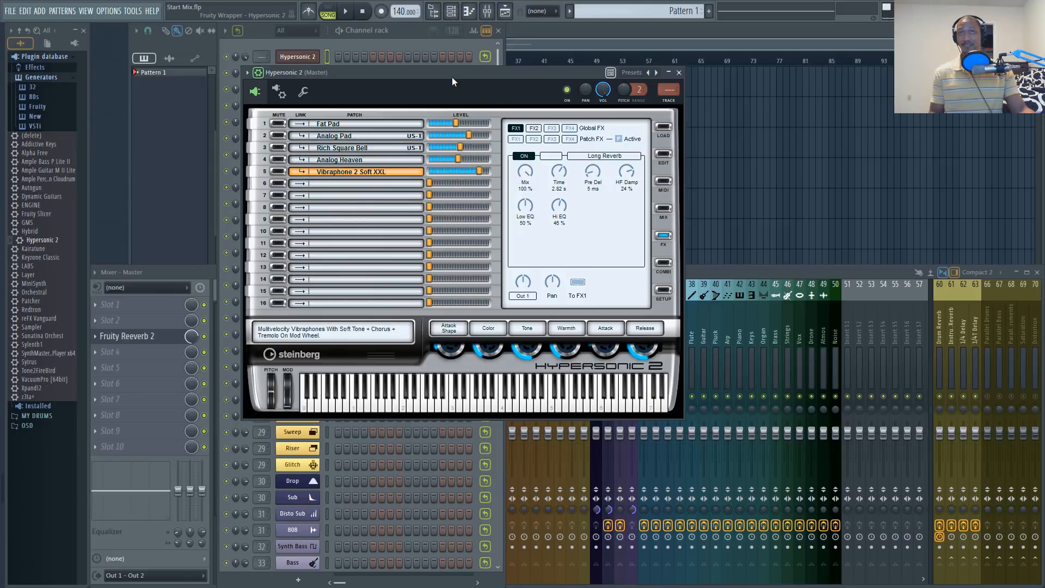
left_click_drag(449, 81, 448, 79)
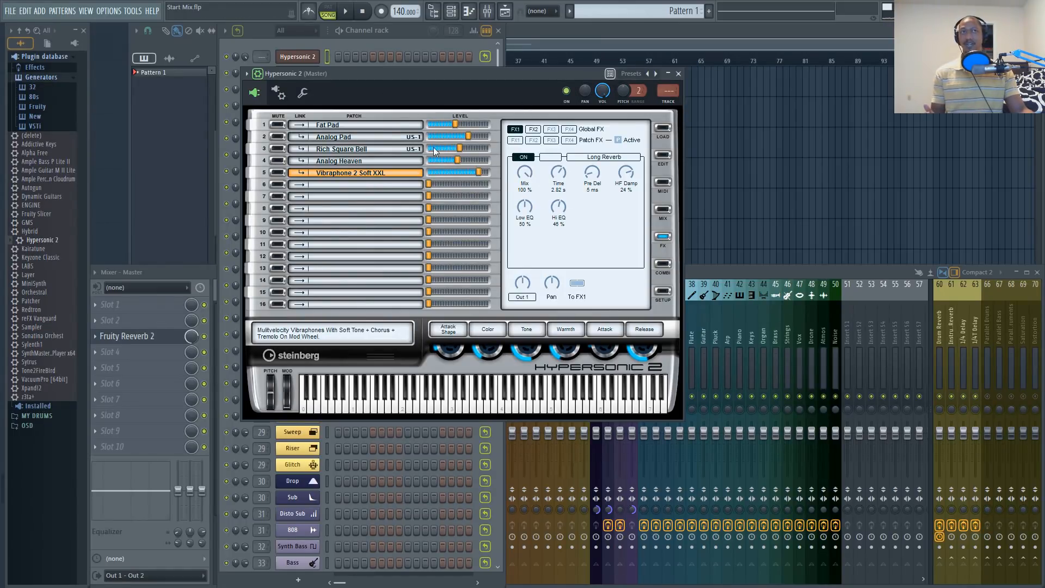
Return to the patch library, collapse the Mallets category and look through the full category list
left_click(662, 157)
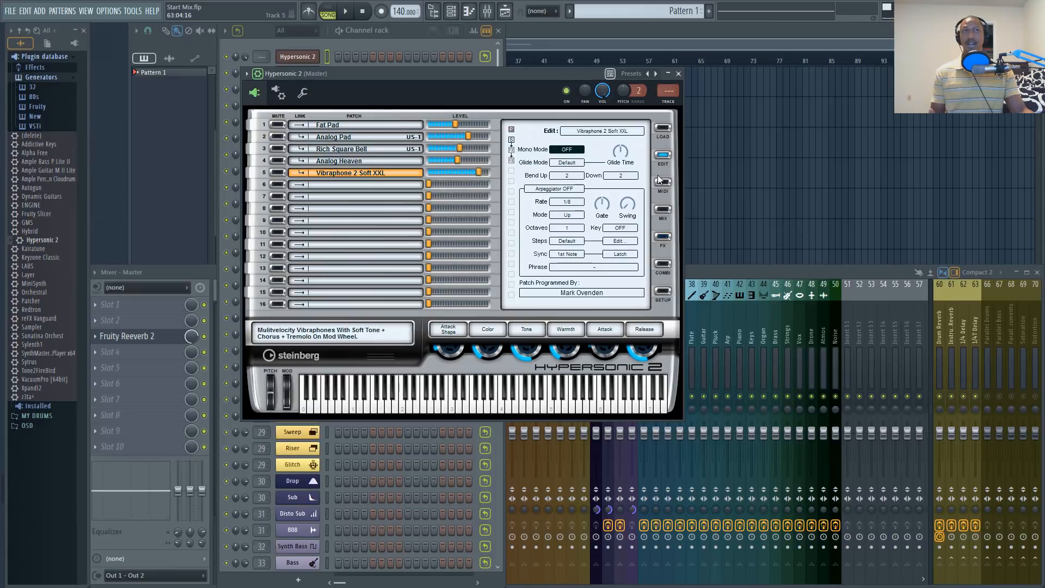
left_click(661, 182)
left_click(663, 129)
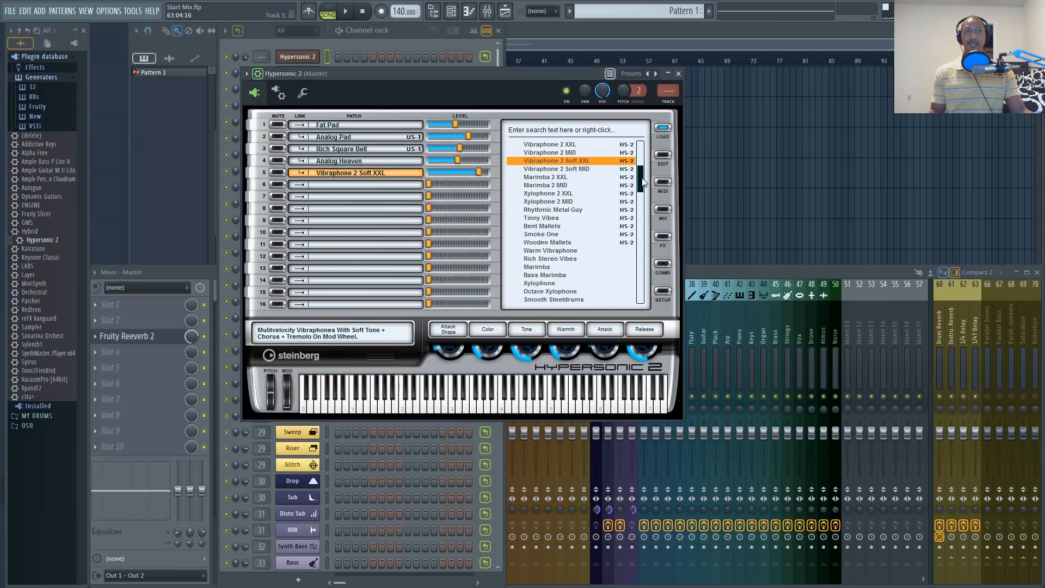
mouse_move(642, 179)
left_mouse_down()
mouse_move(648, 152)
mouse_move(644, 210)
mouse_move(648, 163)
left_mouse_up()
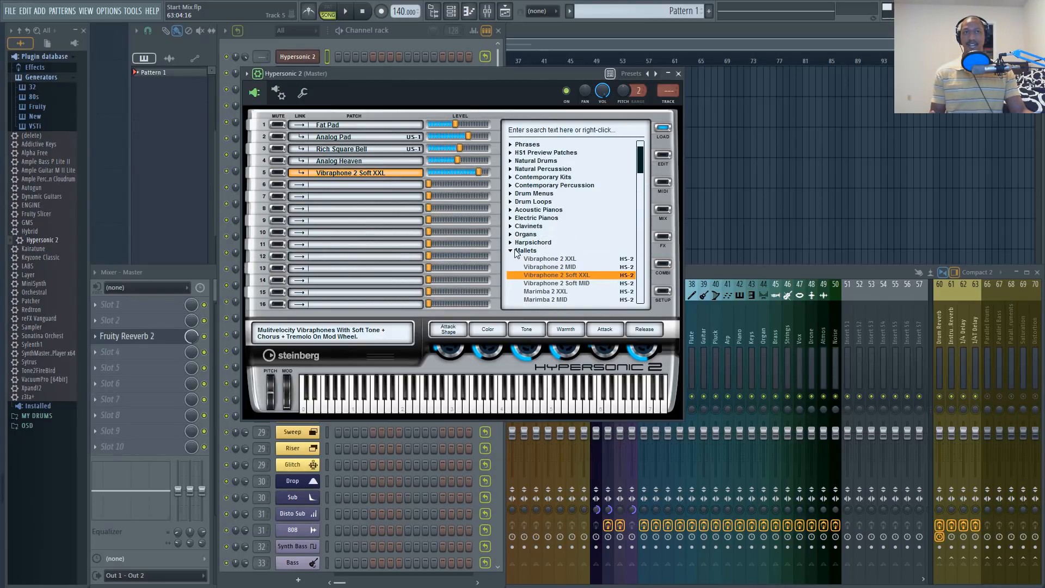
left_click(511, 251)
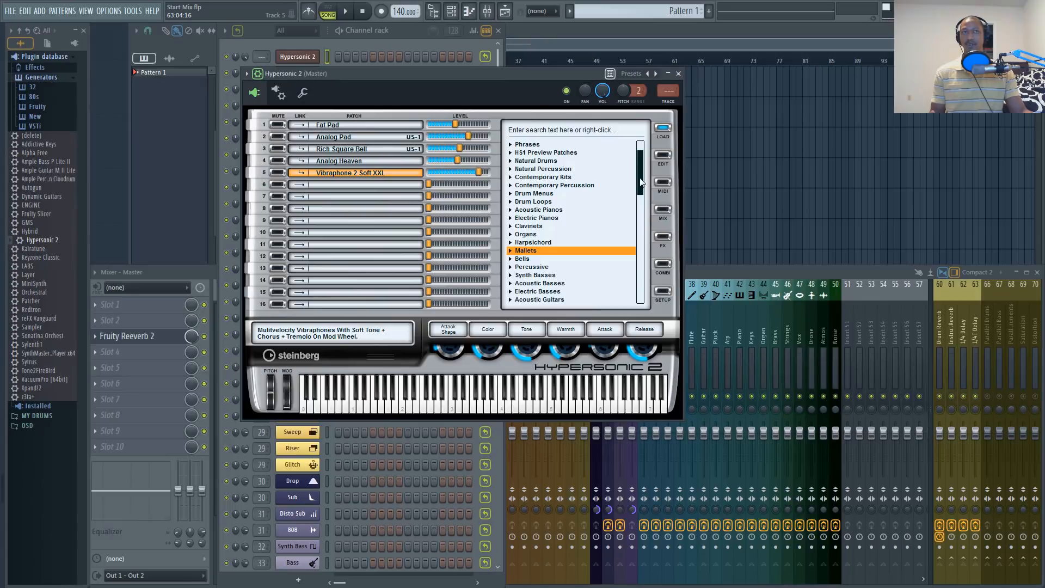
left_click_drag(641, 179, 616, 148)
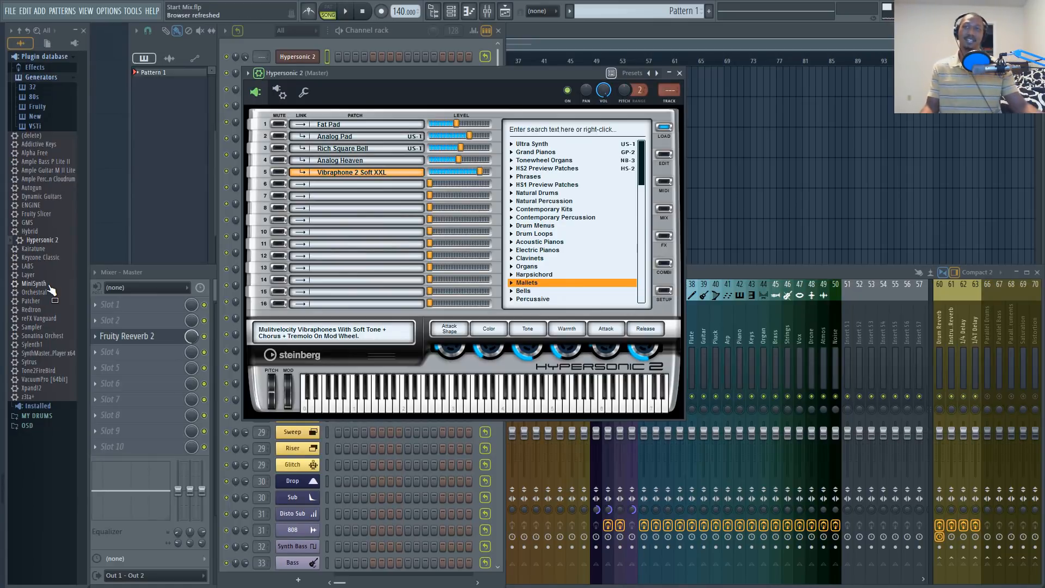
Replace Hypersonic 2 on its channel with reFX Vanguard and switch to the ARP AngelScream preset
left_click(47, 259)
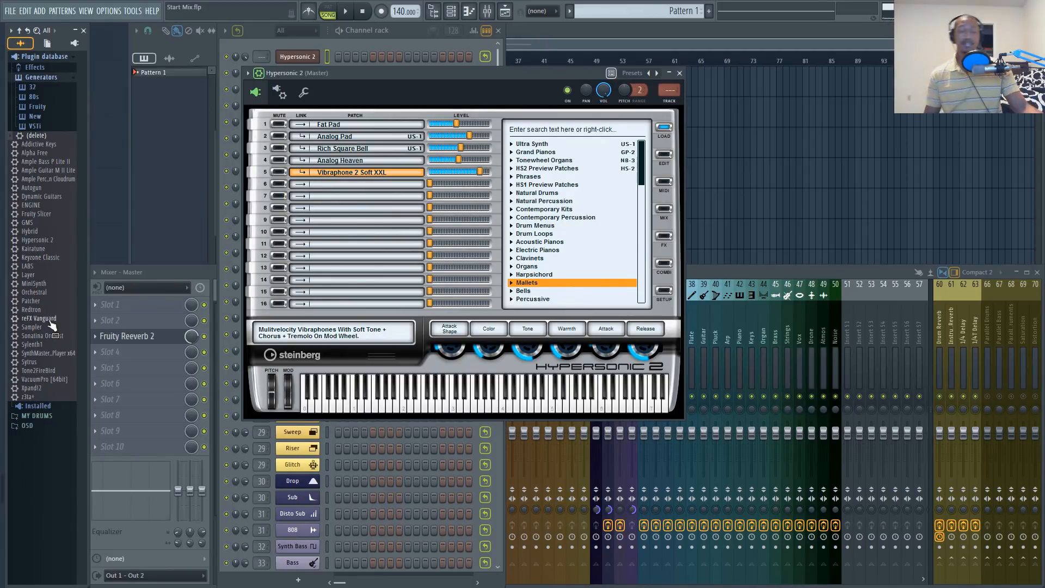
left_click_drag(50, 320, 298, 56)
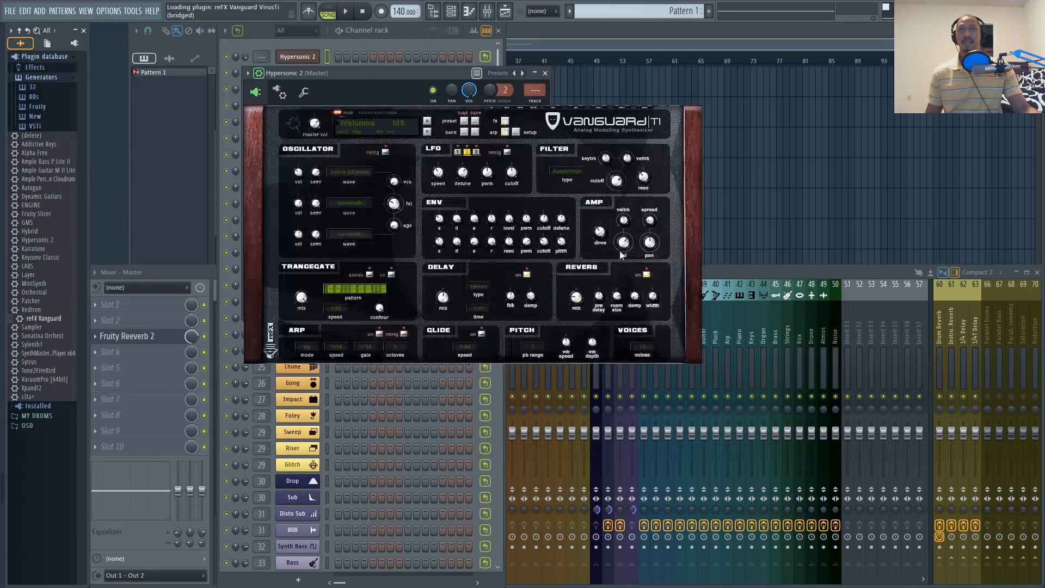
left_click_drag(450, 73, 411, 73)
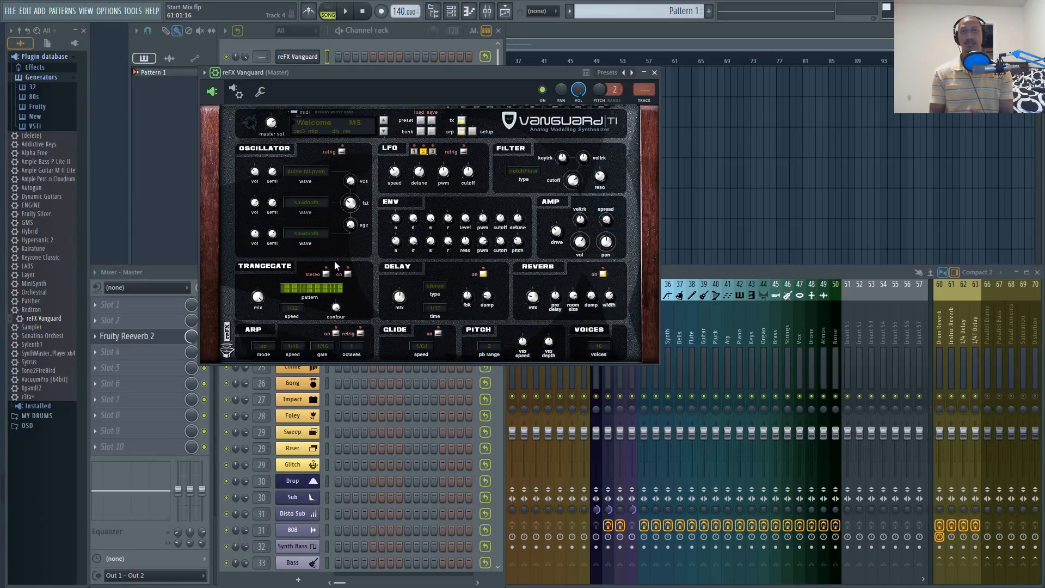
left_click(384, 132)
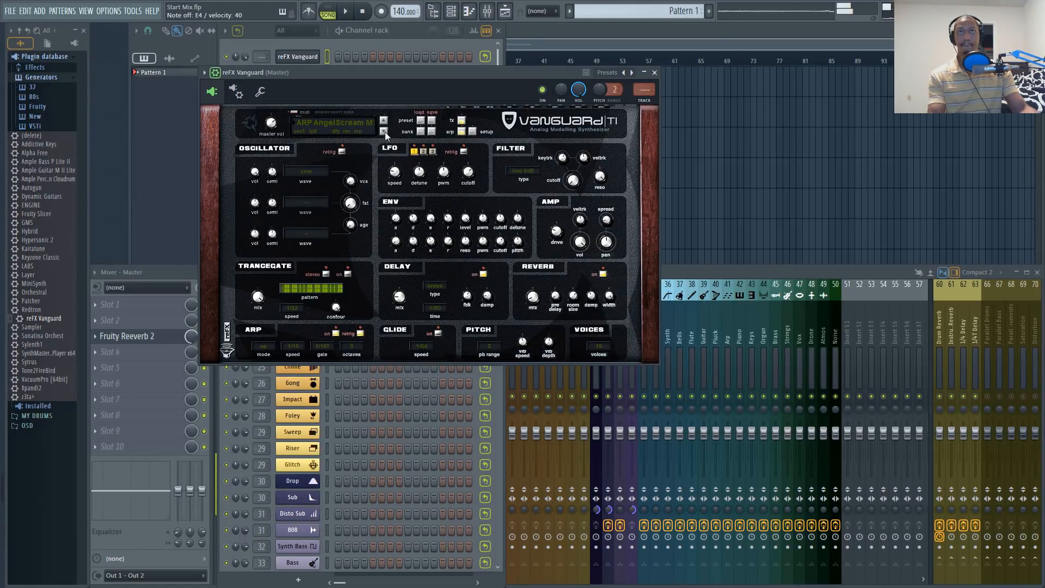
Switch Vanguard to the LD Trance Guitar preset, reposition its window and start playback of the pattern
left_click(385, 131)
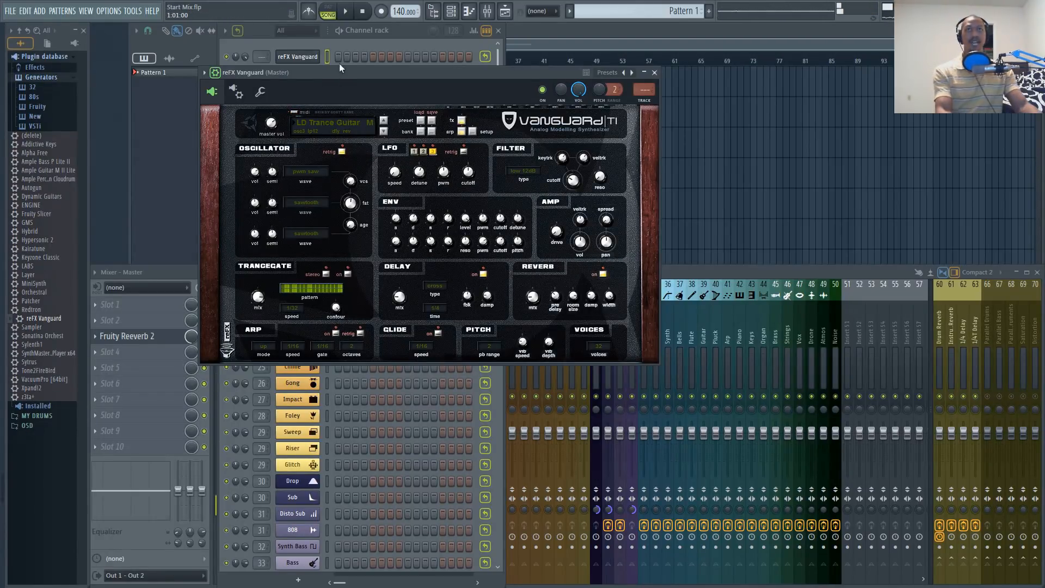
left_click(400, 31)
left_click(543, 75)
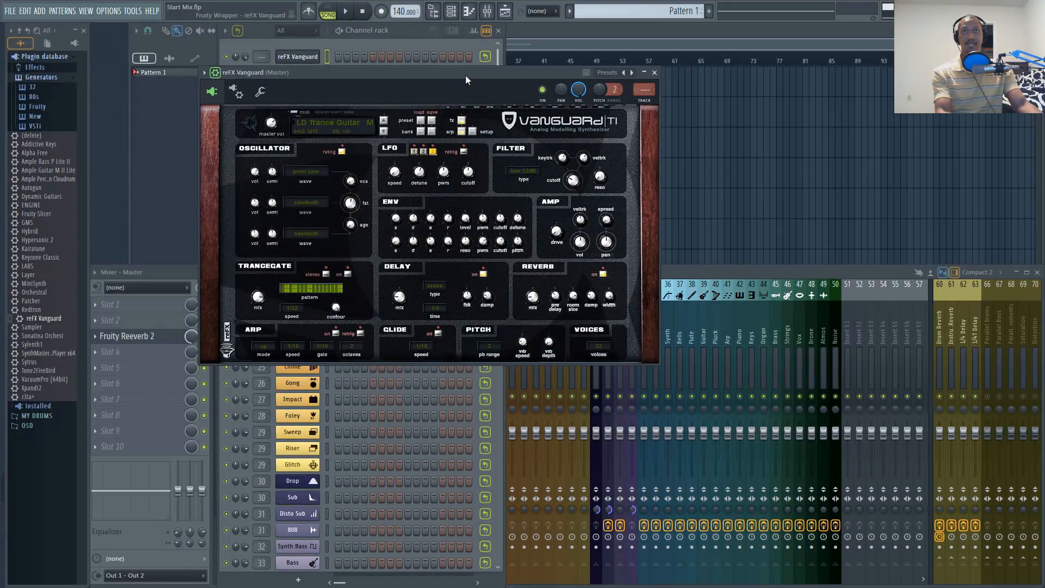
left_click(348, 11)
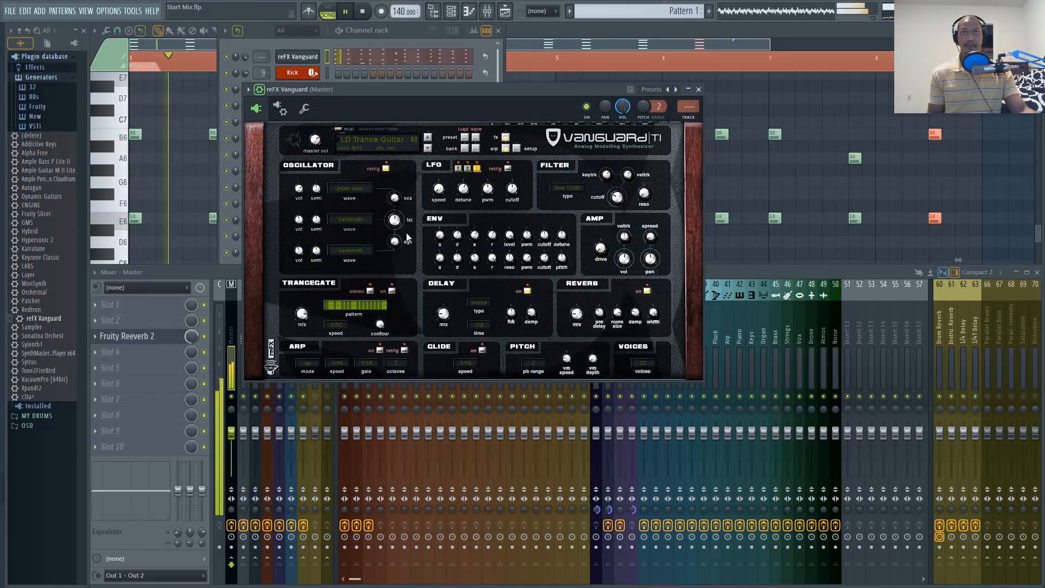
Set the oscillator's fat voices to 4, change the filter type to low 24dB, and adjust the filter's cutoff and resonance
left_click_drag(395, 242, 397, 171)
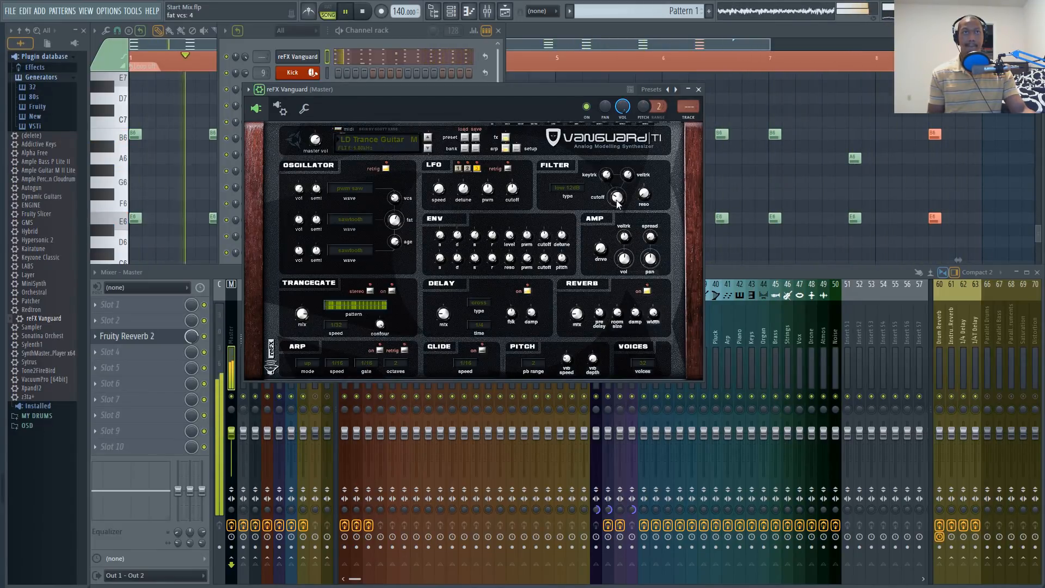
left_click(567, 190)
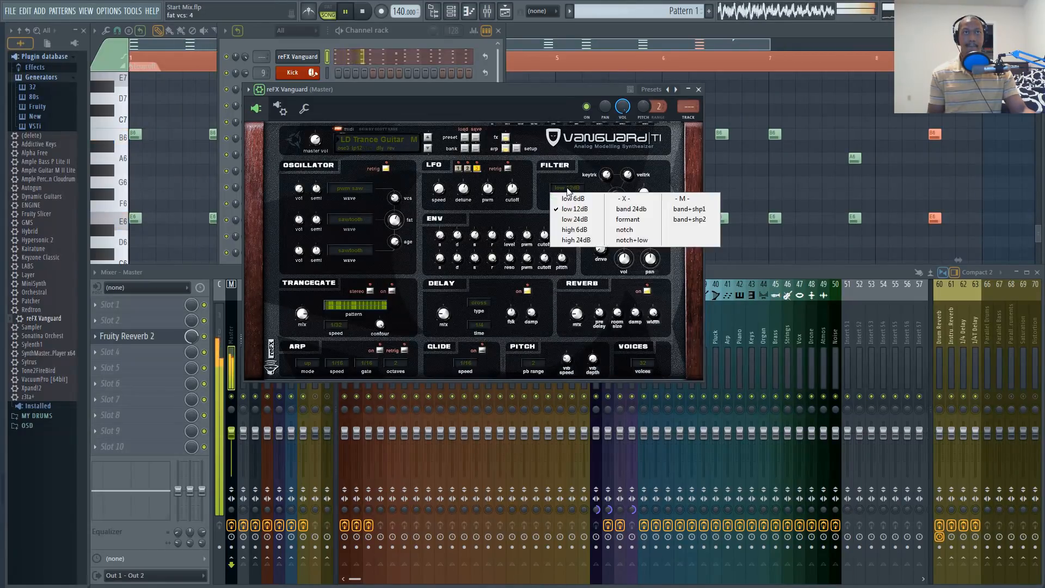
left_click(577, 220)
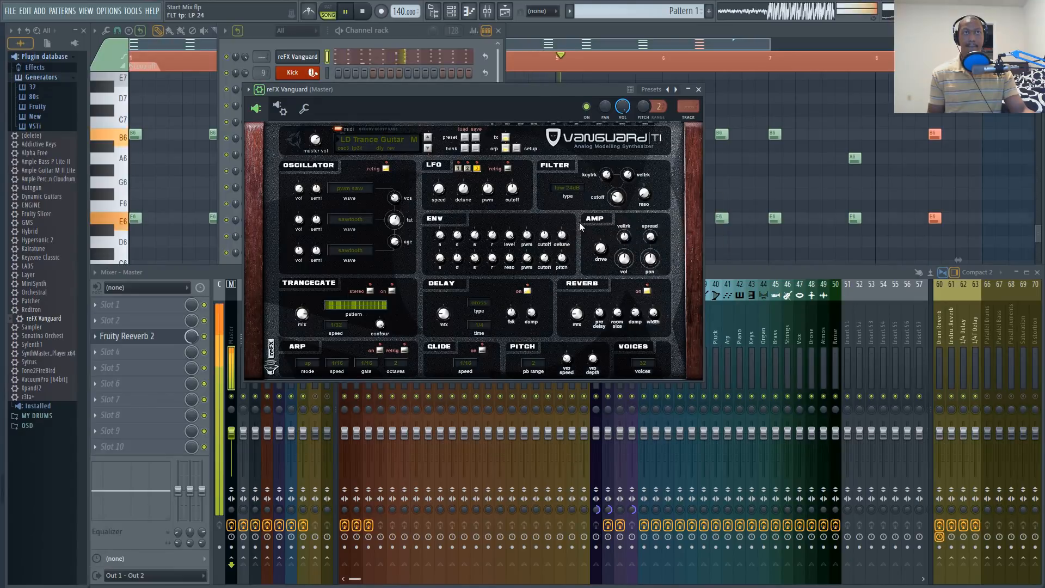
mouse_move(616, 199)
left_mouse_down()
mouse_move(619, 187)
mouse_move(618, 197)
mouse_move(605, 179)
mouse_move(605, 190)
left_mouse_up()
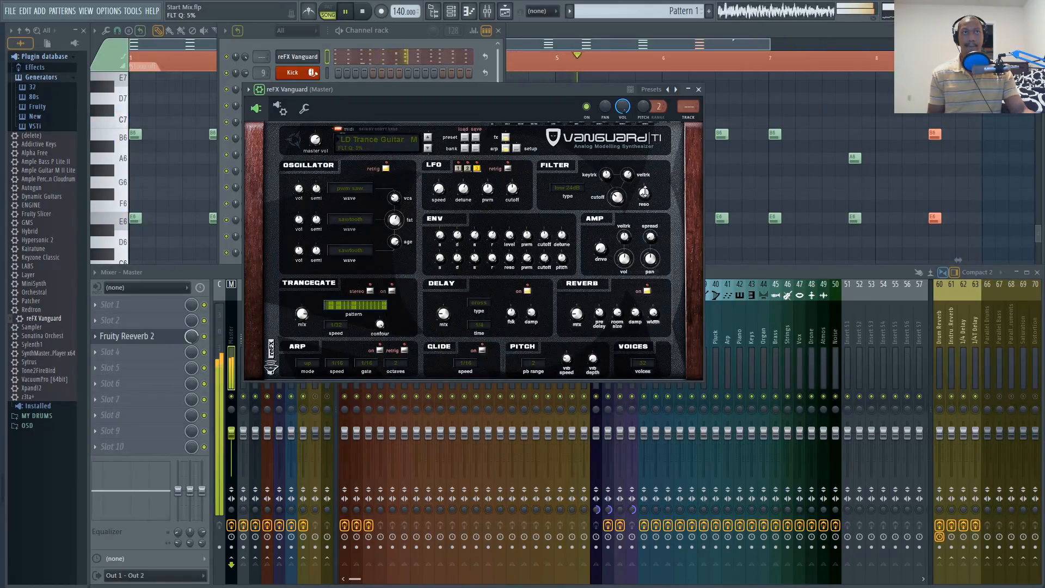
left_click_drag(645, 192, 645, 197)
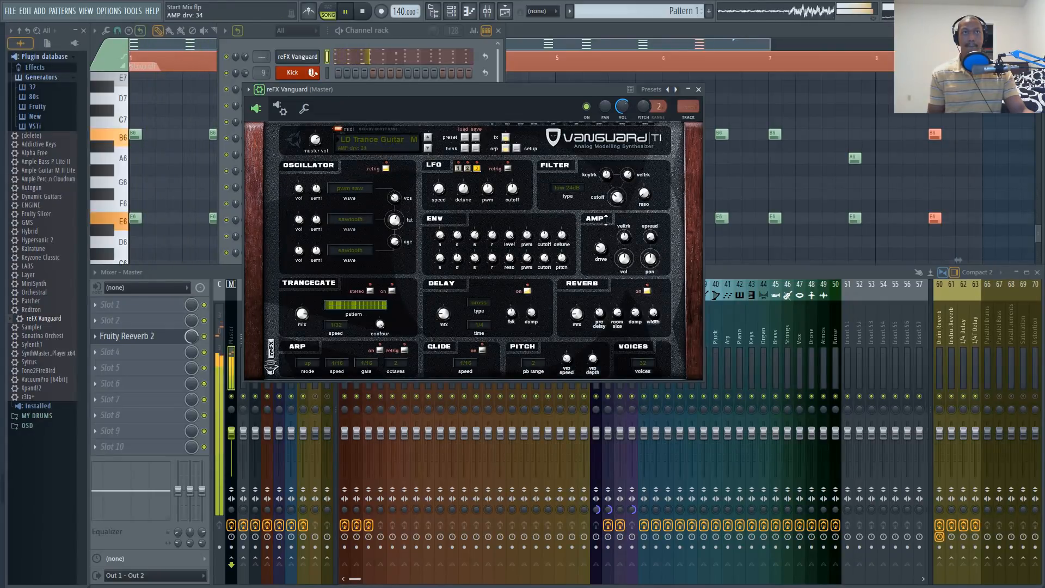
Adjust the amp section's drive and volume, set its spread to 54, and stop playback
left_click_drag(606, 220, 606, 222)
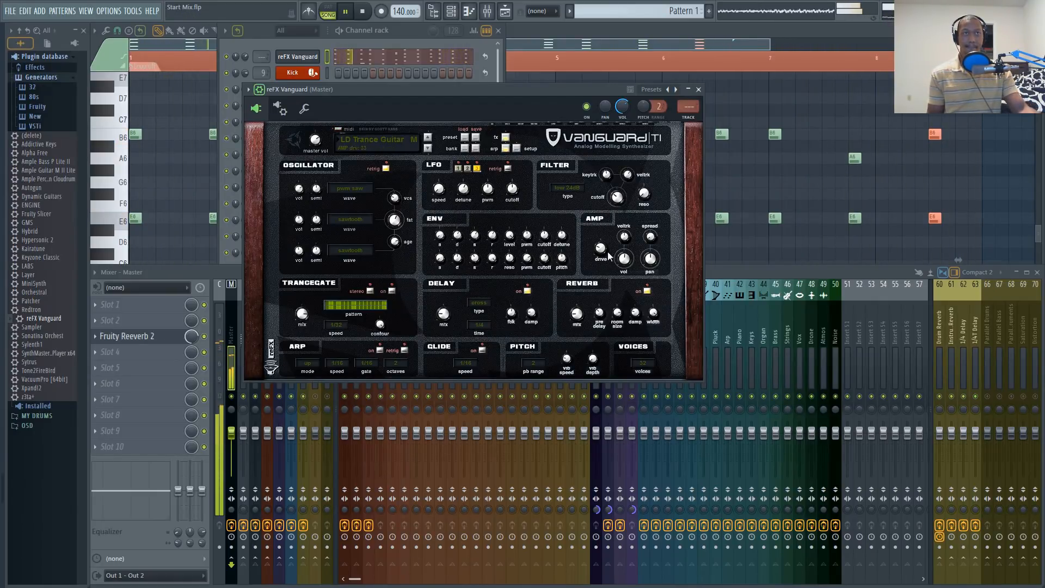
left_click_drag(603, 252, 601, 248)
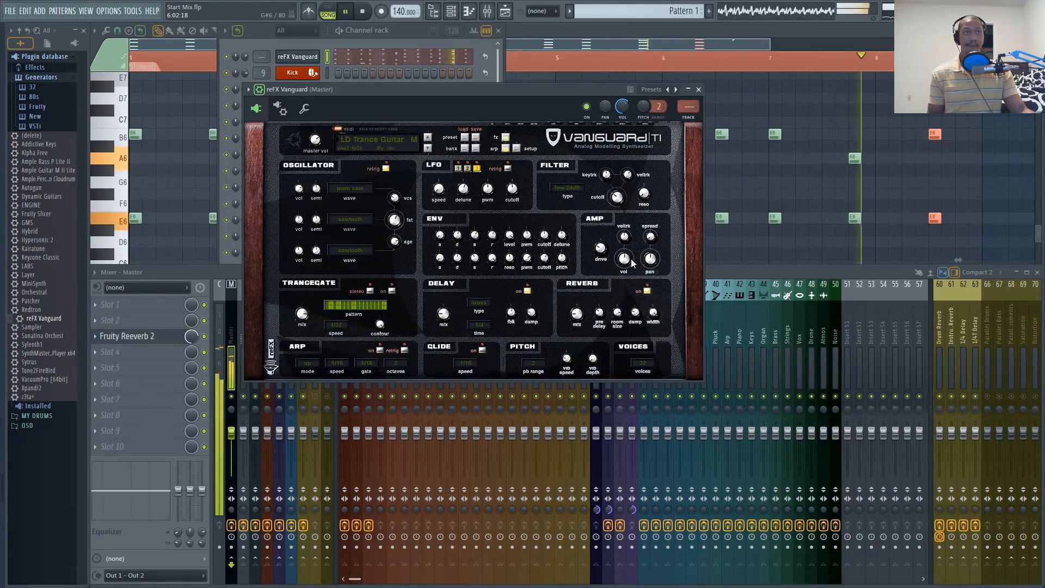
left_click_drag(626, 263, 627, 247)
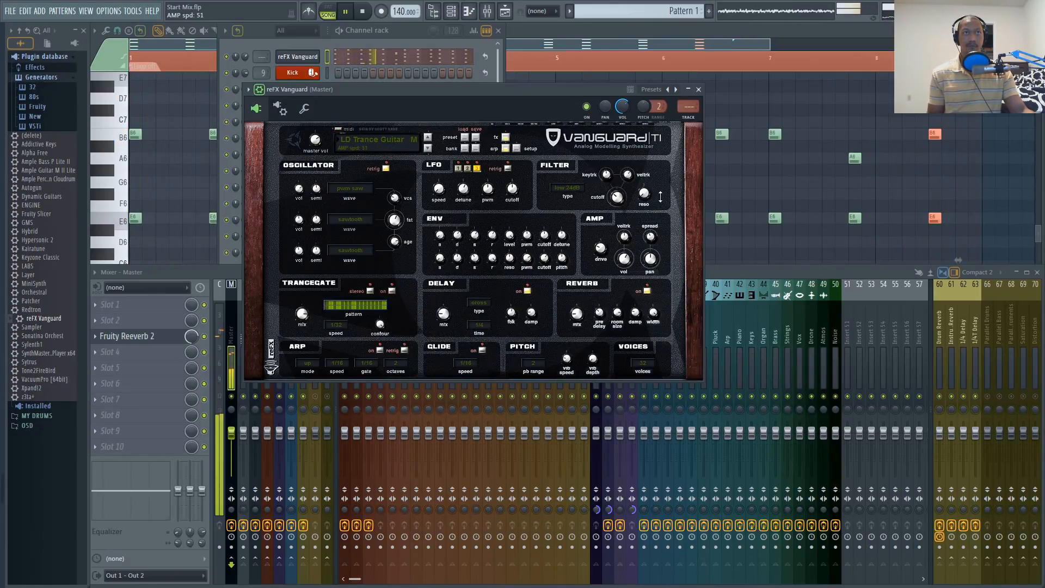
left_click_drag(659, 195, 661, 194)
key("space")
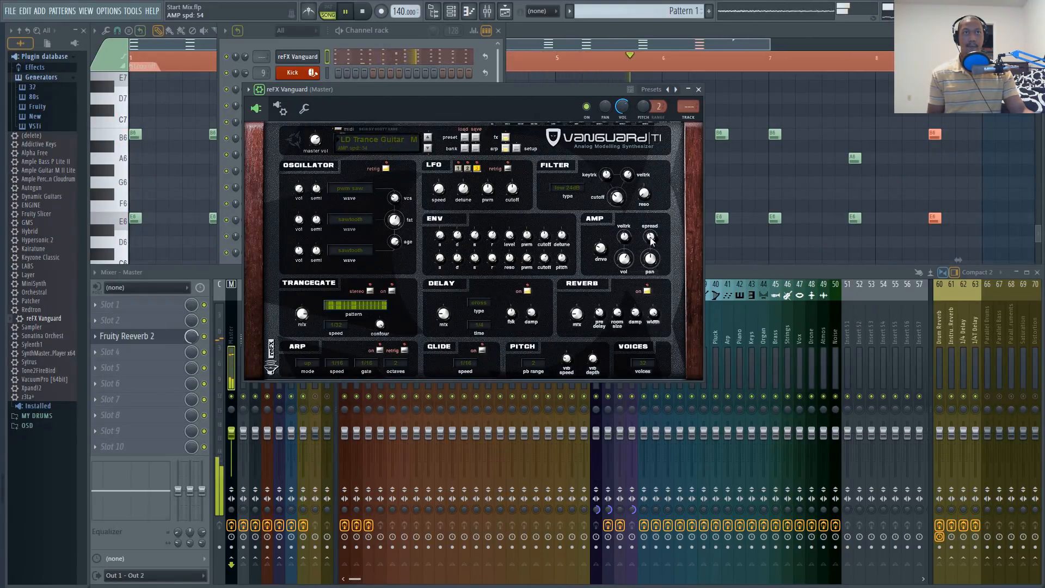
Load the PAD Calm Down preset, play the pattern and step forward through the pad presets to PAD Pannings
left_click(370, 142)
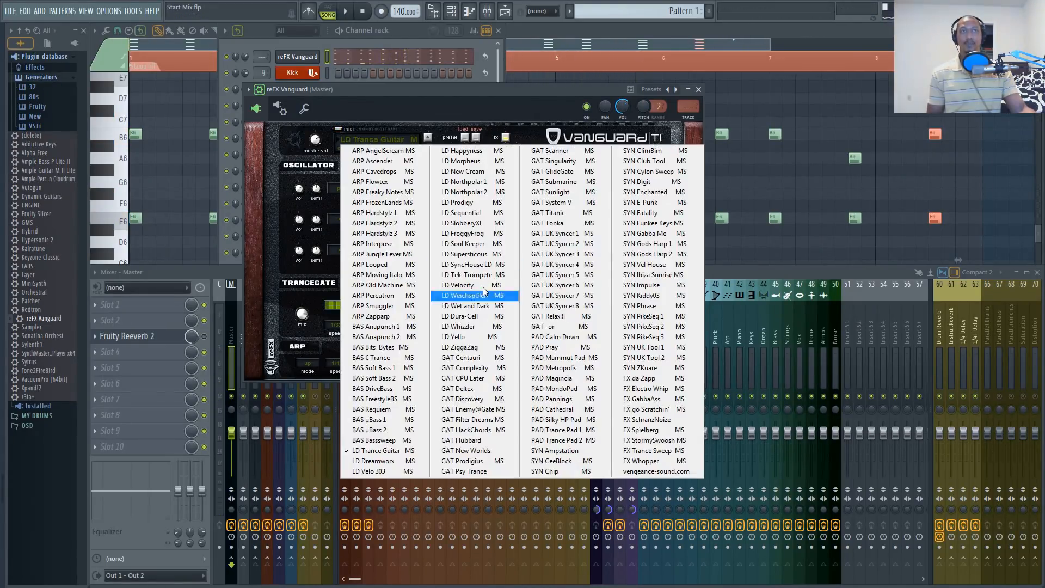
left_click(555, 337)
left_click(346, 11)
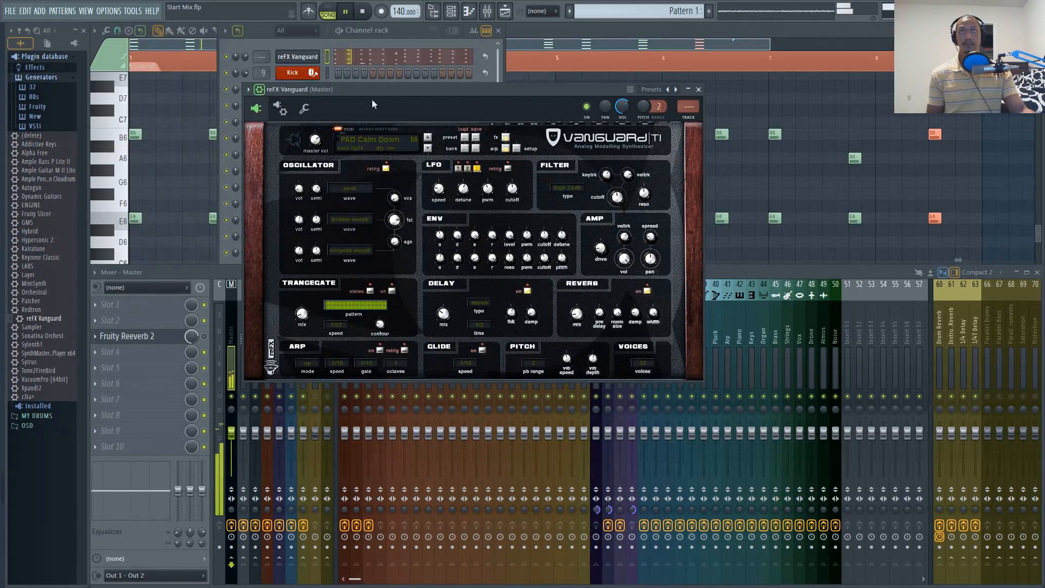
left_click(429, 148)
left_click(428, 148)
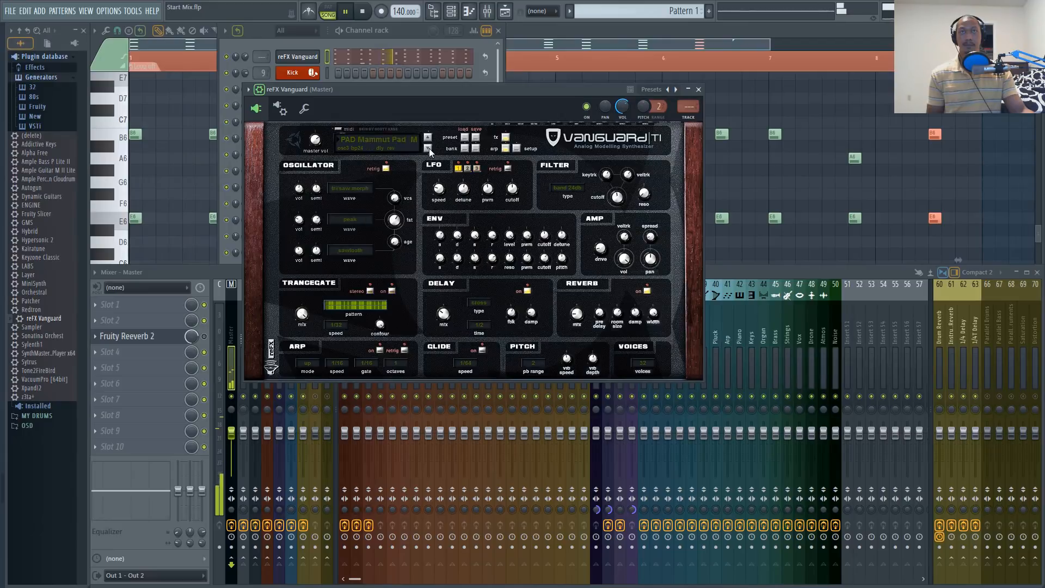
left_click(429, 149)
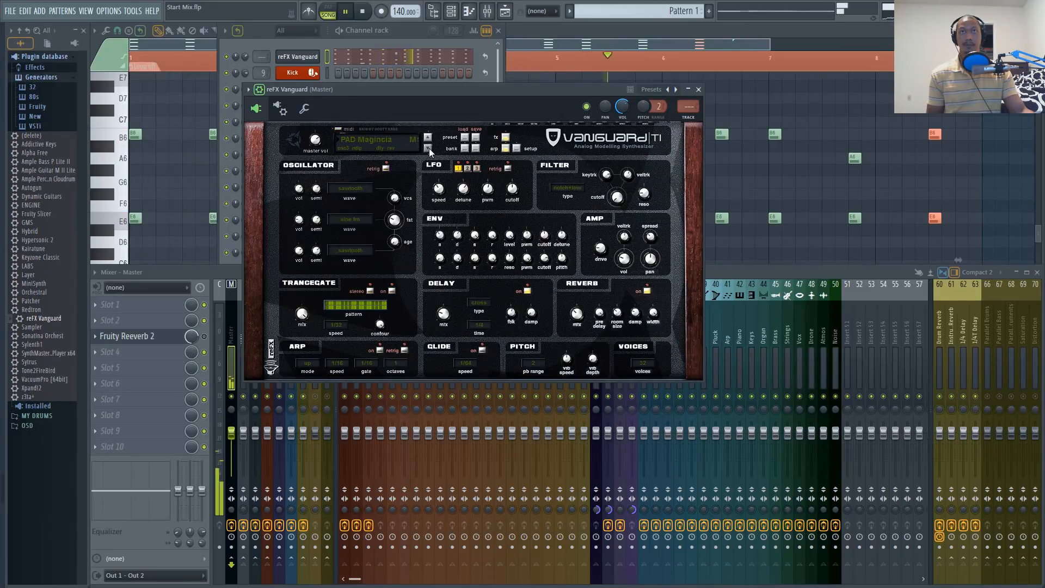
left_click(429, 148)
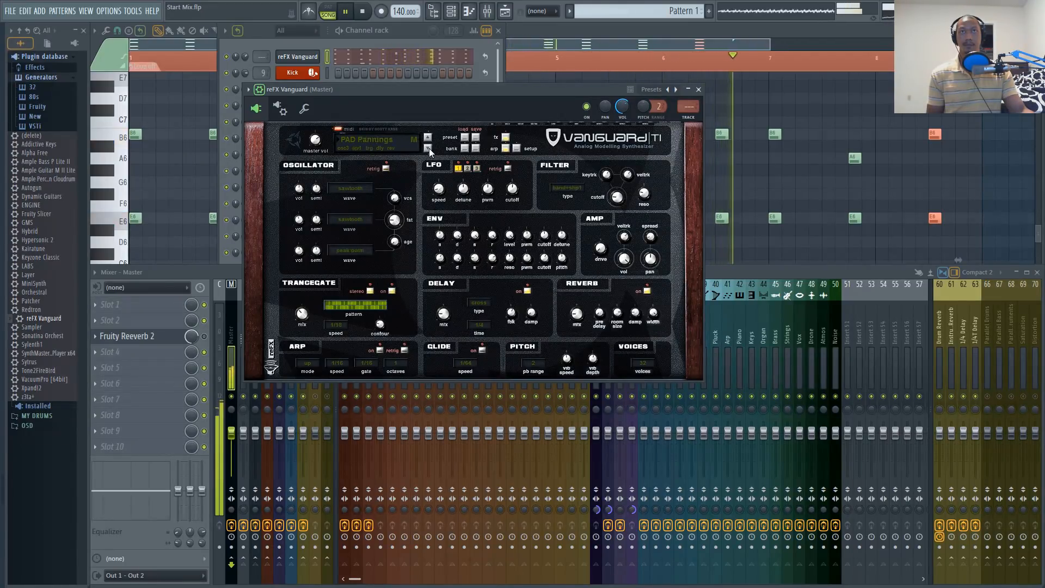
left_click(430, 148)
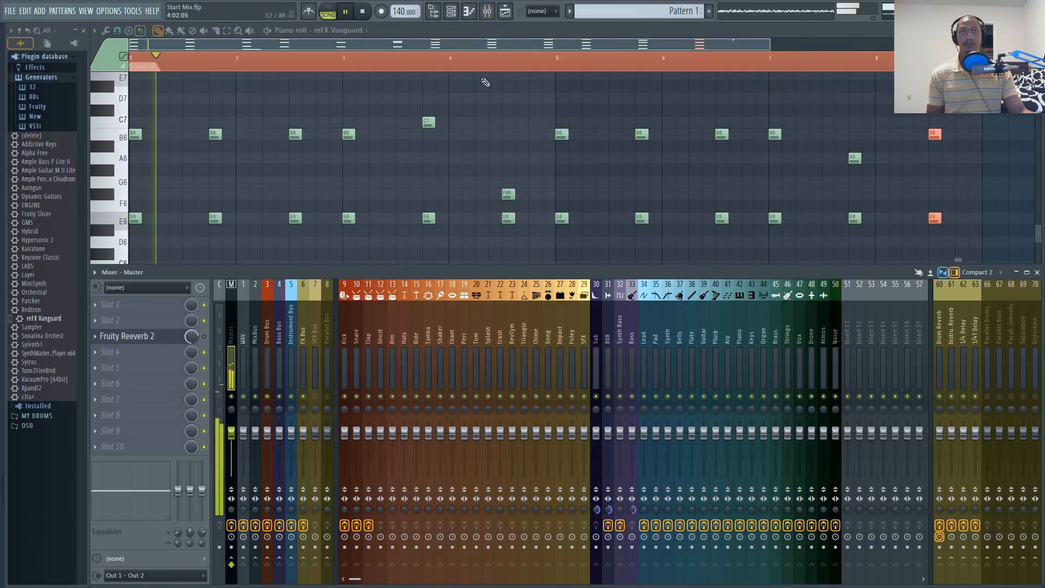
Reopen reFX Vanguard from the channel rack and adjust the amp drive and filter cutoff of PAD Pannings
left_click(451, 11)
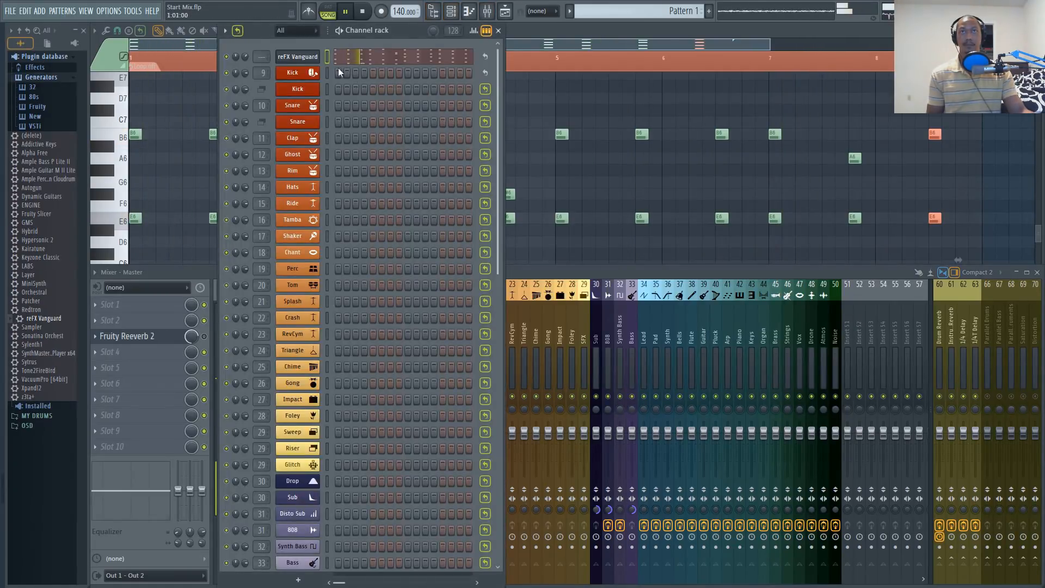
left_click(298, 57)
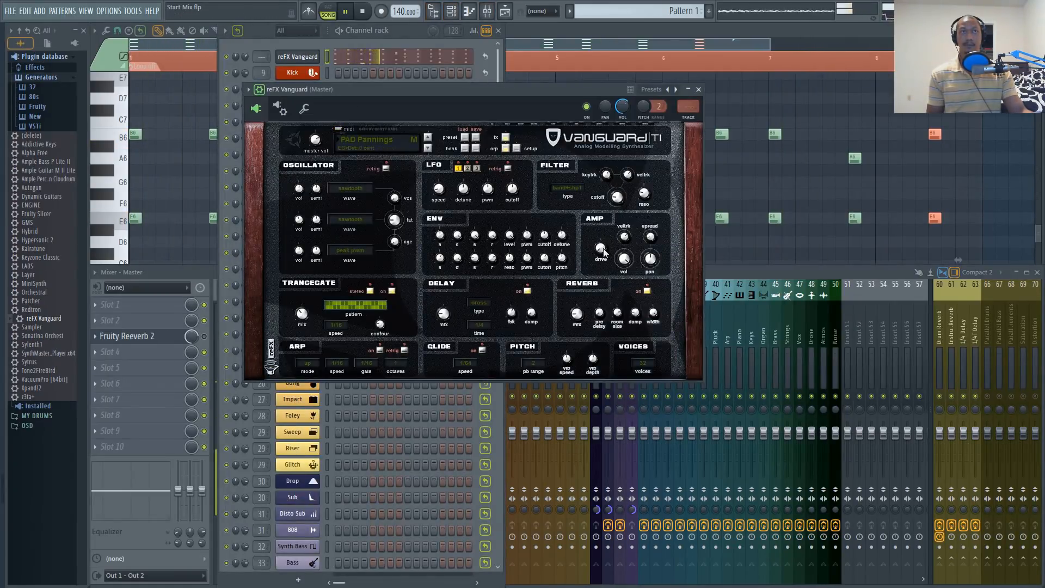
left_click_drag(604, 252, 604, 205)
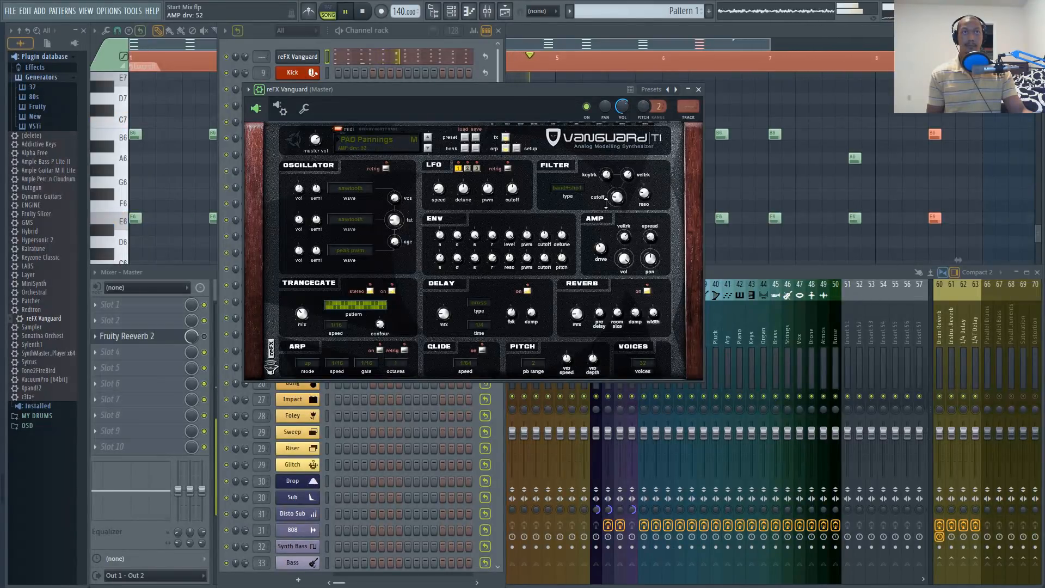
left_click_drag(600, 249, 600, 258)
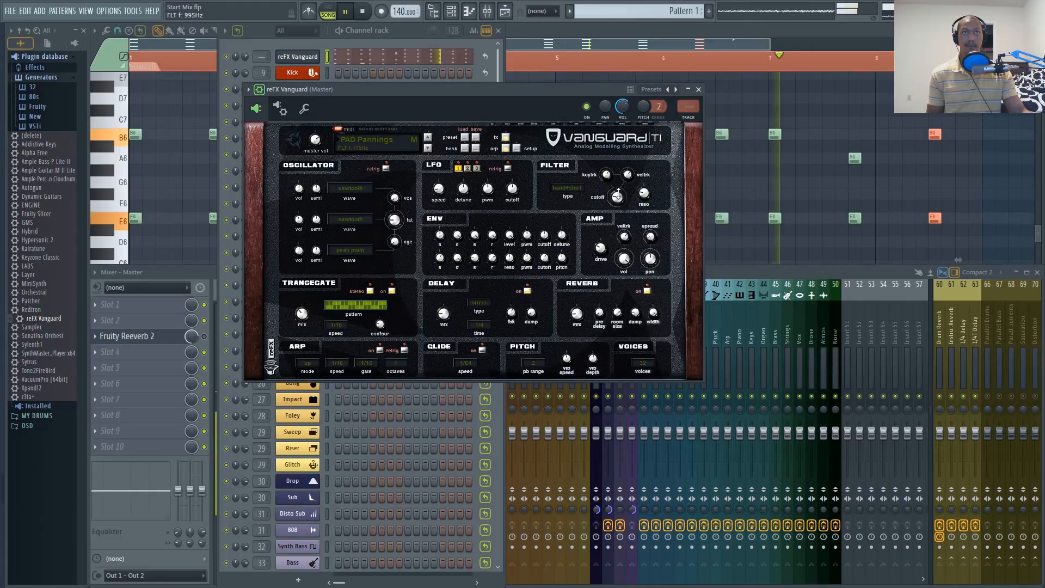
left_click_drag(619, 188, 620, 184)
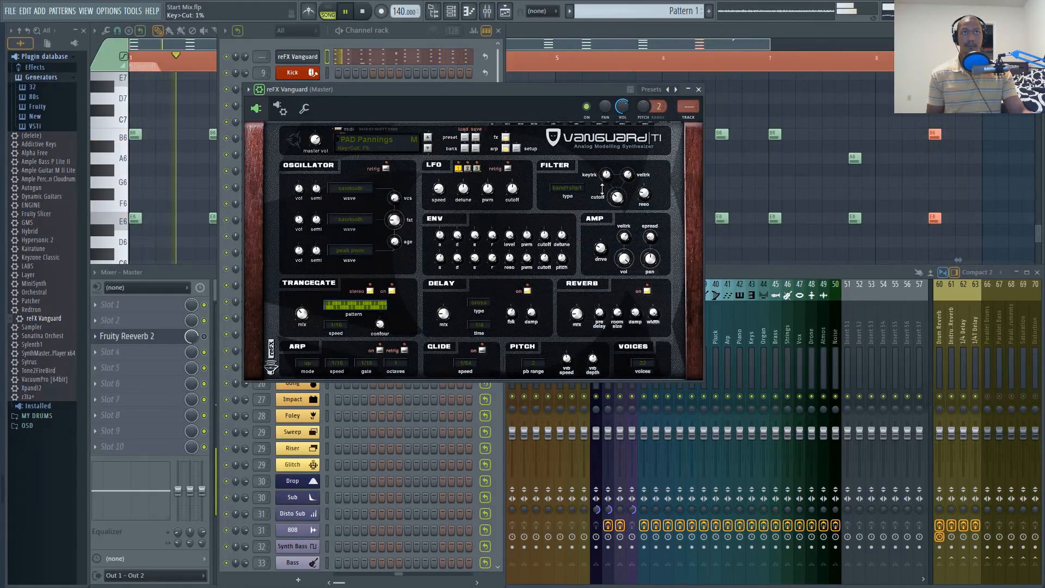
left_click_drag(618, 197, 620, 204)
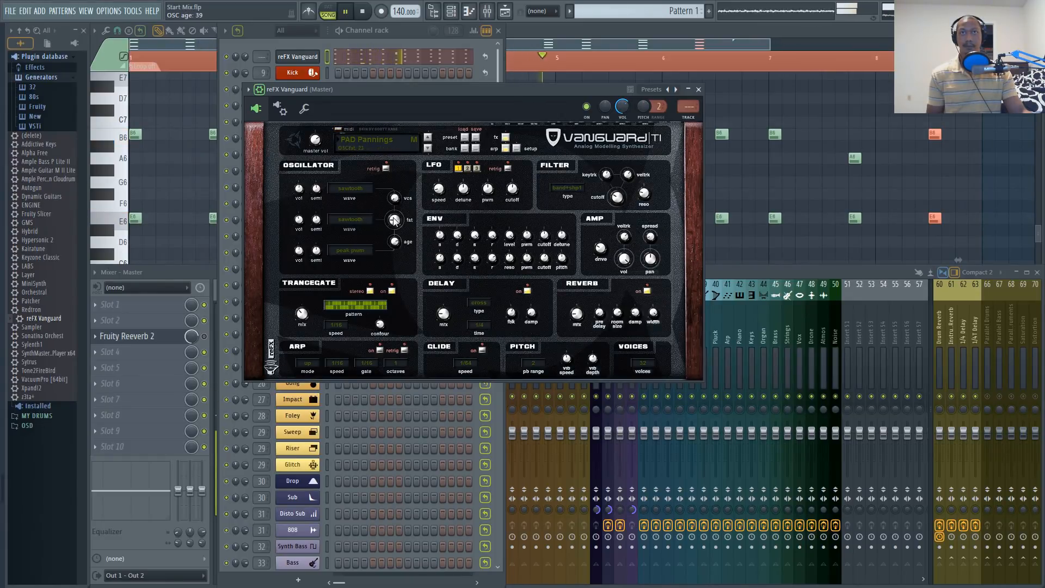
Set the oscillator's fat voices to 4 with retrigger enabled, and adjust the reverb mix
left_click_drag(395, 221, 404, 166)
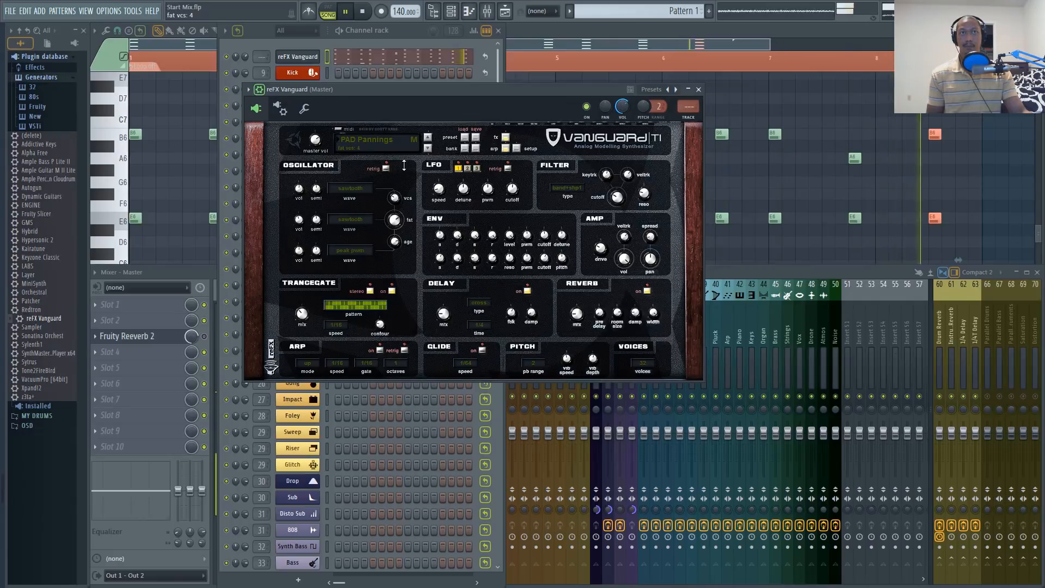
left_click(386, 169)
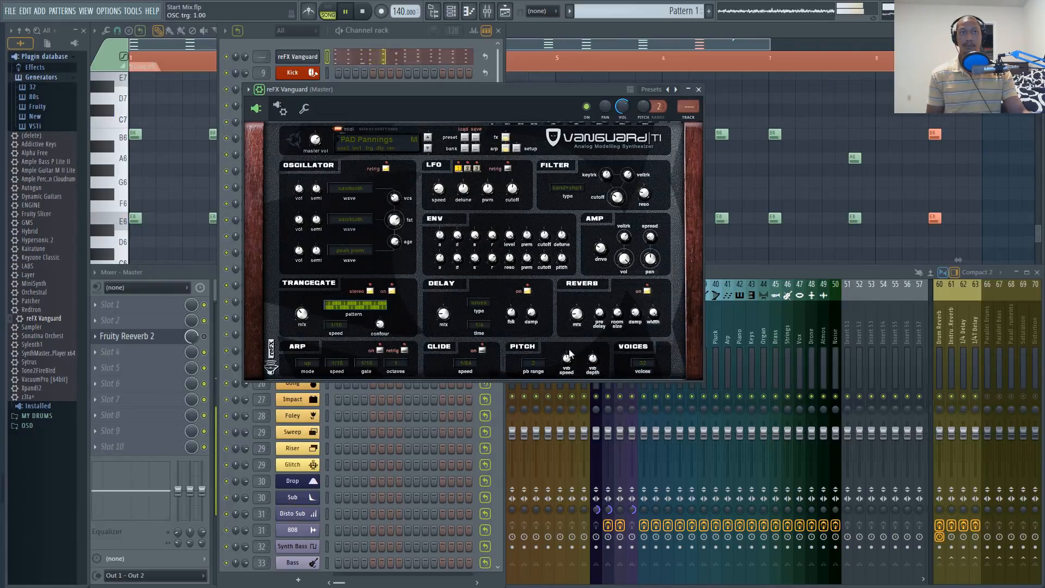
left_click_drag(578, 307, 580, 309)
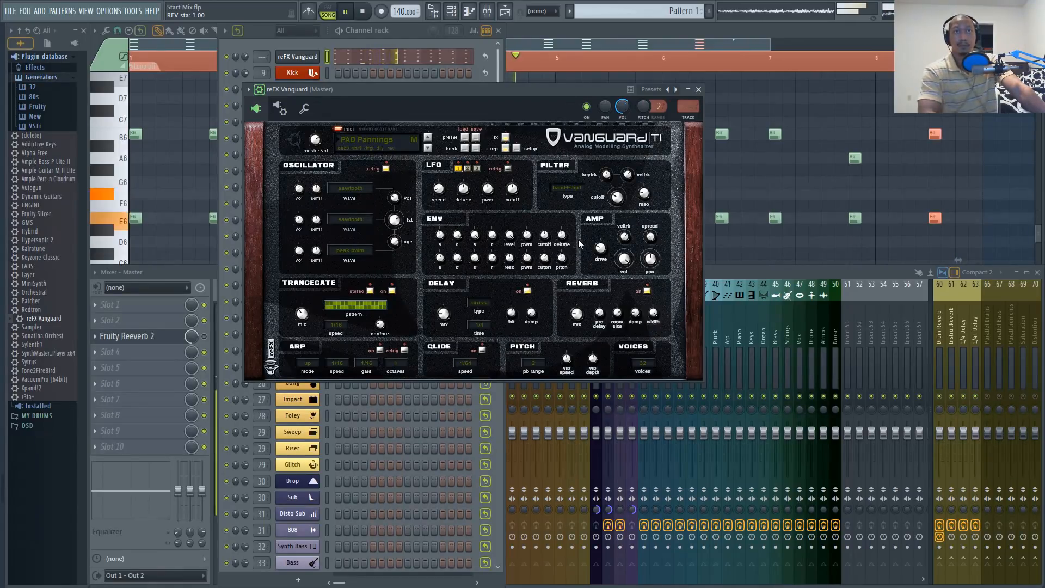
Adjust the envelope's cutoff, detune and level amounts, lower the plugin's channel volume to 56%, and stop playback
left_click_drag(547, 268, 557, 294)
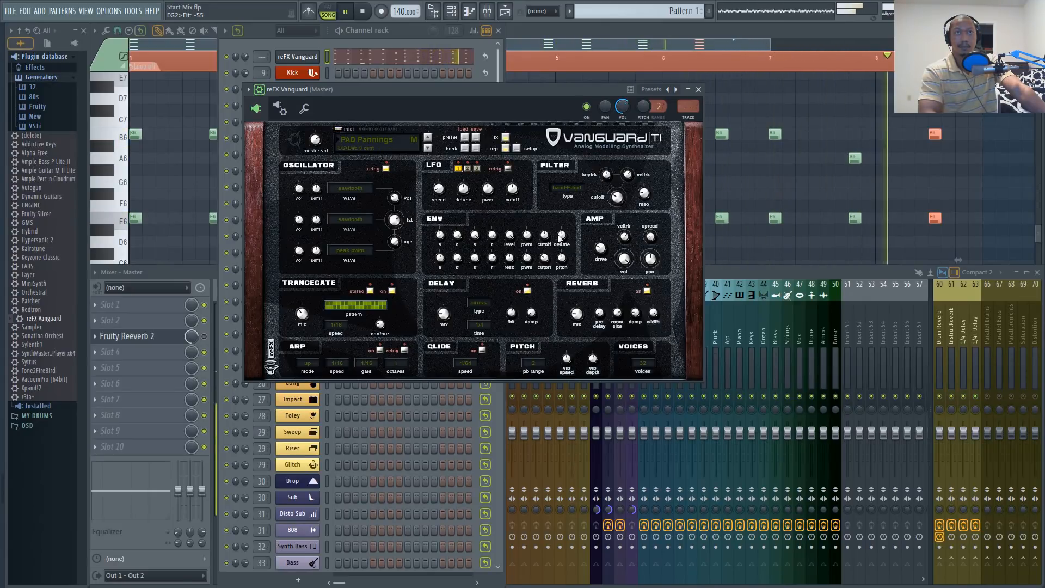
left_click_drag(564, 236, 516, 315)
left_click(528, 237)
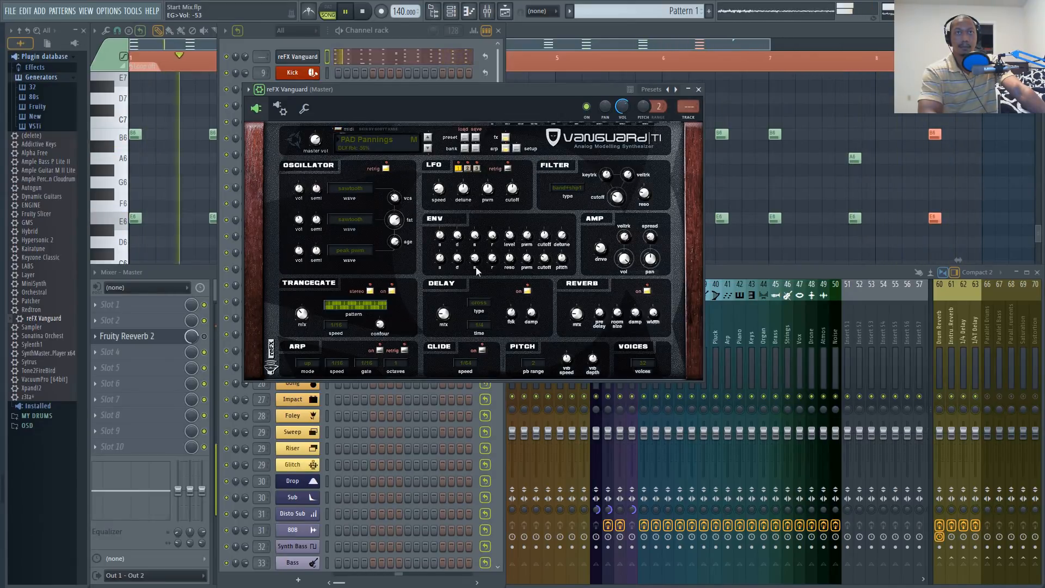
left_click_drag(495, 239, 510, 305)
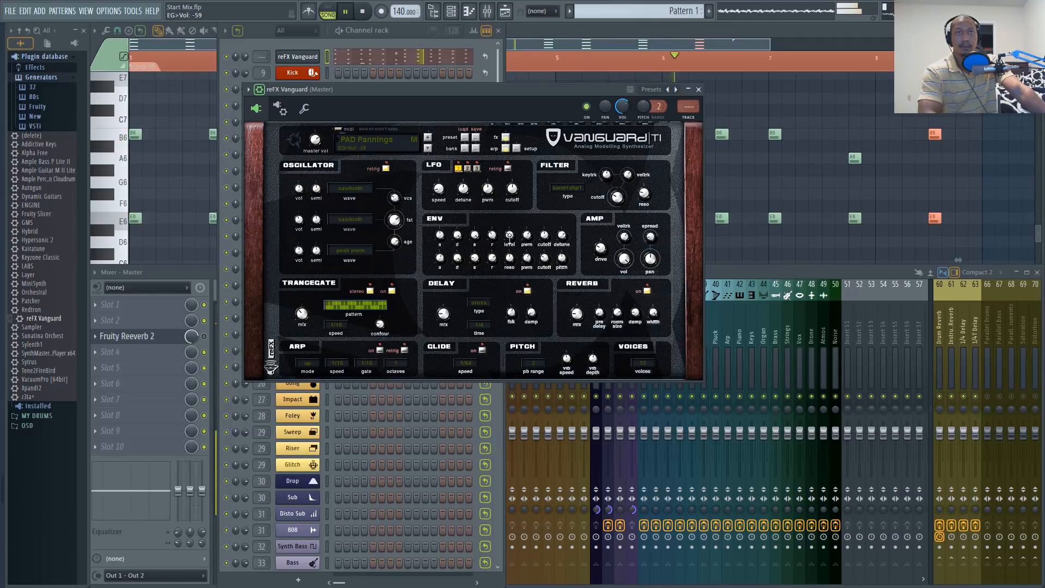
left_click_drag(625, 111, 626, 127)
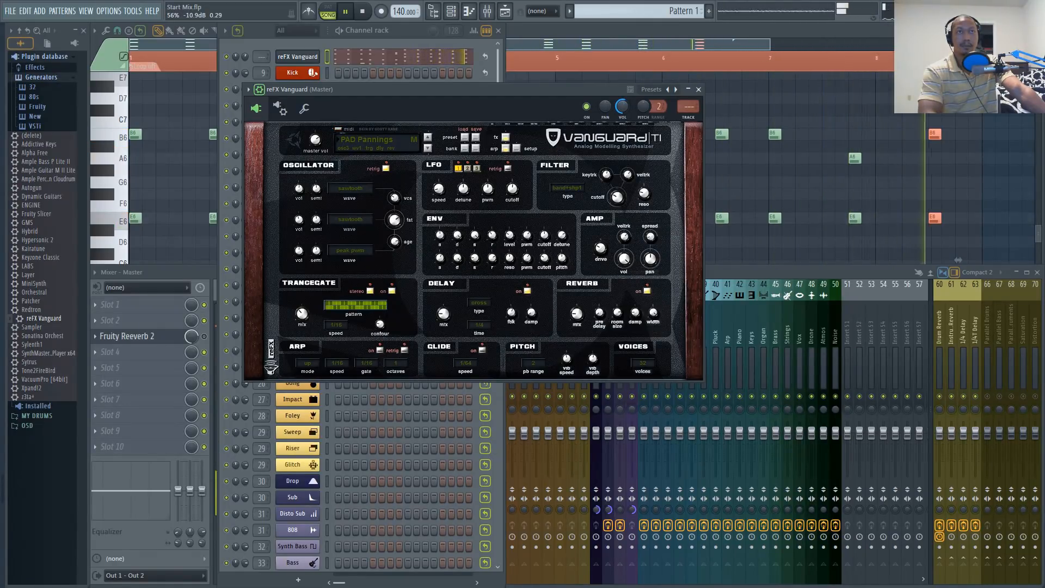
key("space")
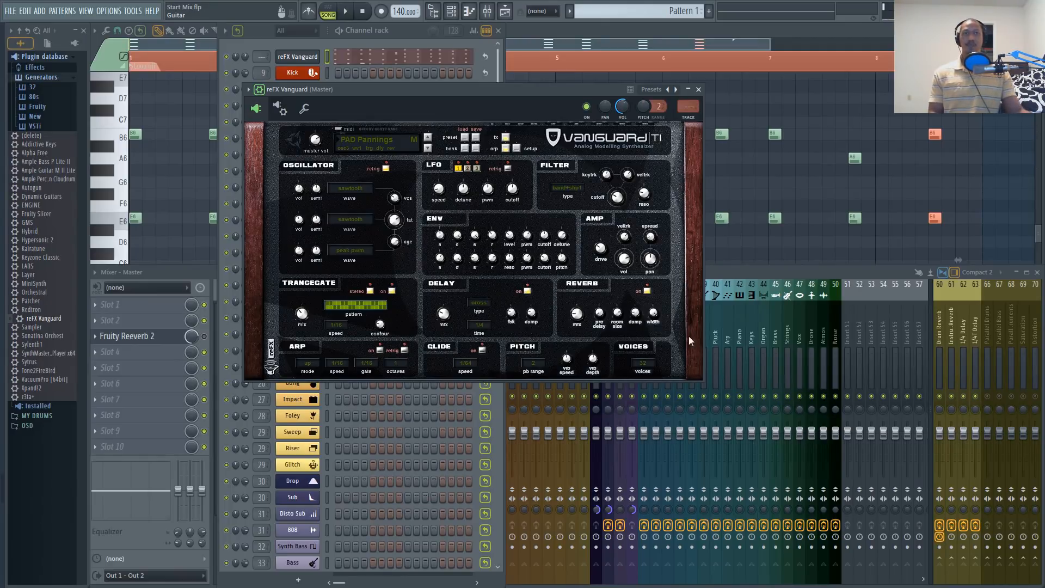
Examine the waveforms available for the first oscillator and the types available for the filter
left_click(351, 188)
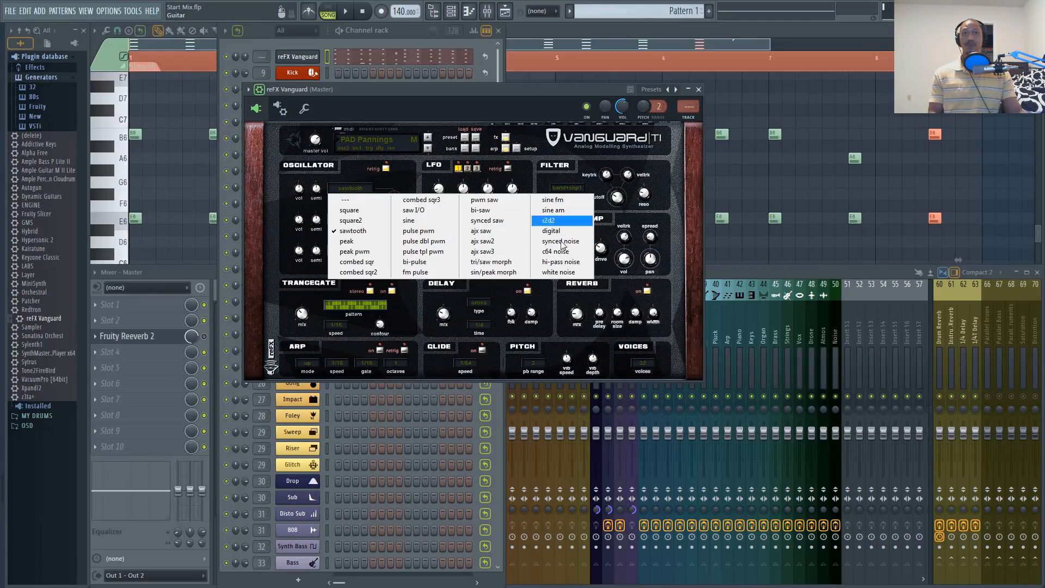
left_click(392, 170)
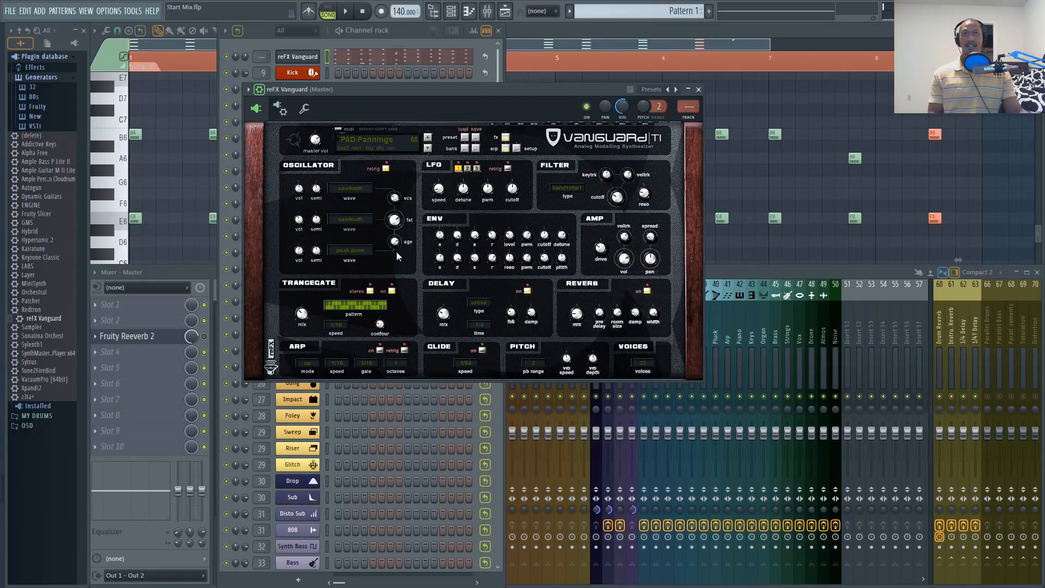
left_click(560, 189)
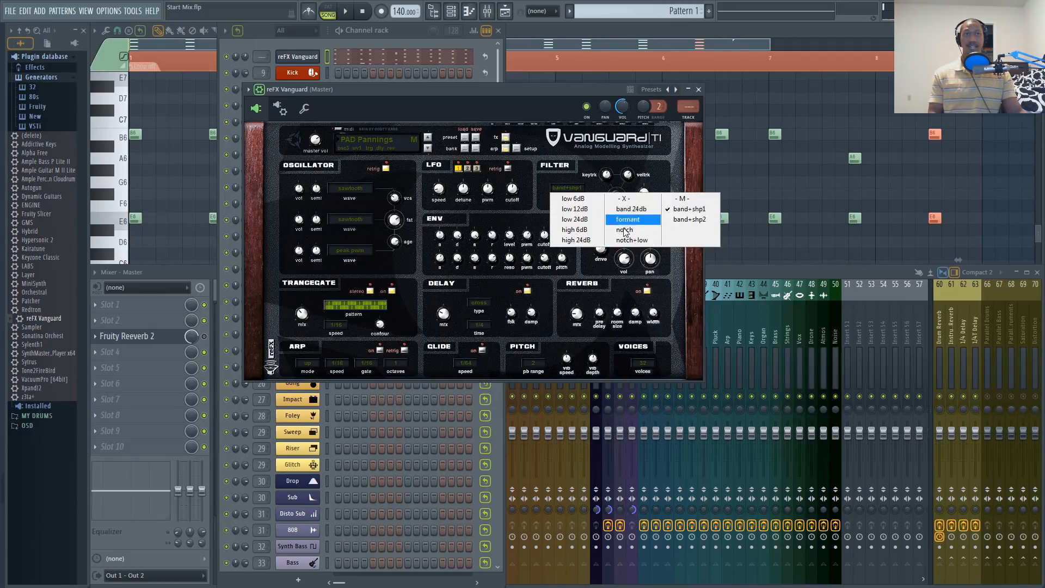
left_click(581, 155)
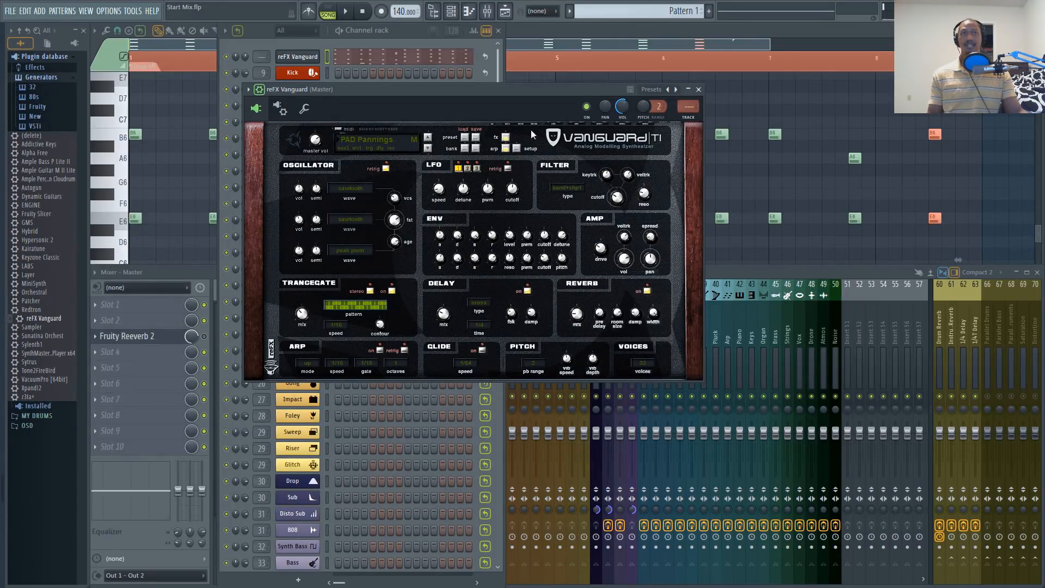
mouse_move(472, 89)
left_mouse_down()
mouse_move(496, 90)
mouse_move(482, 89)
left_mouse_up()
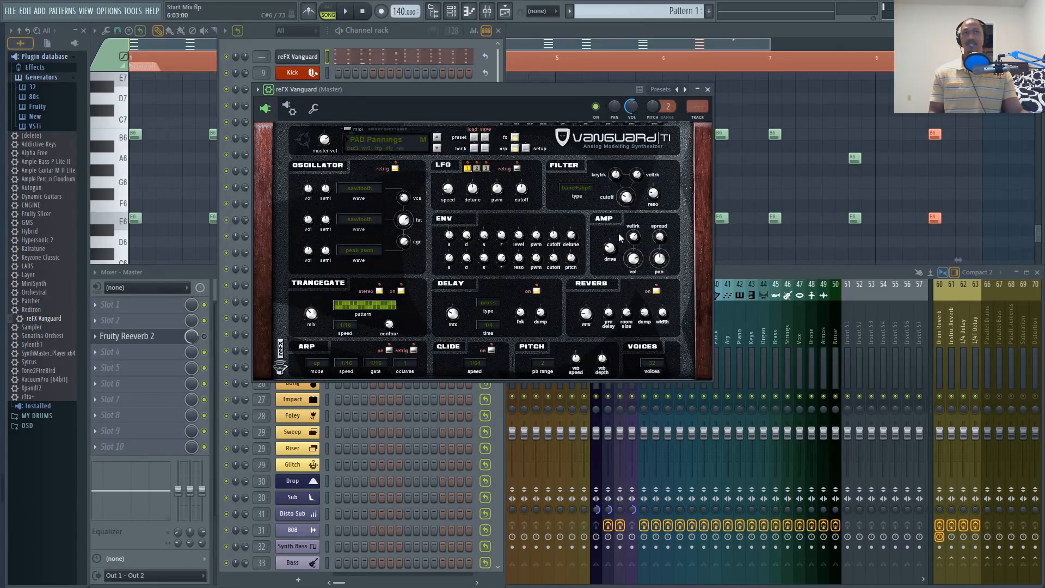
left_click_drag(442, 91, 420, 90)
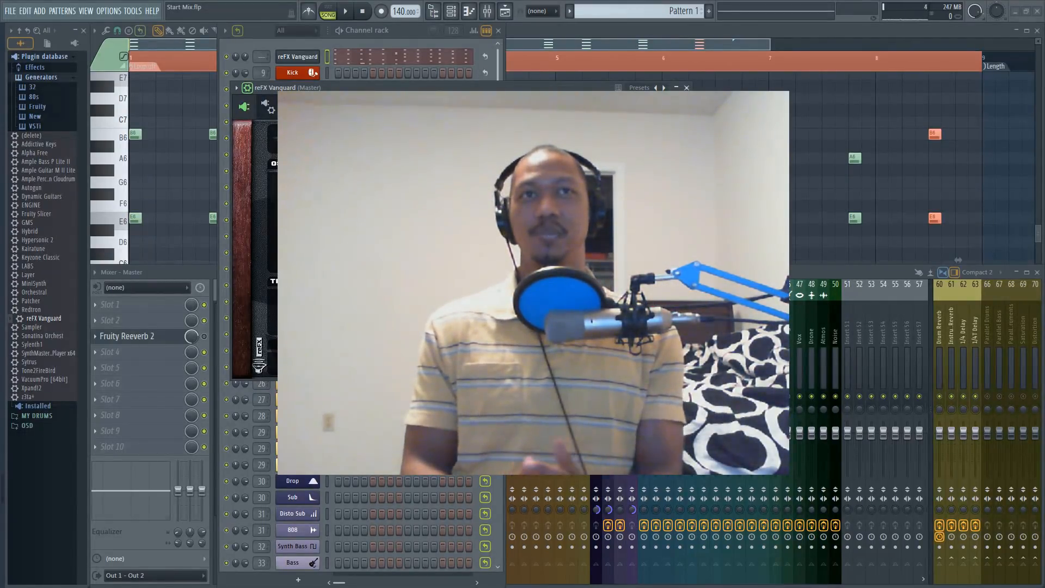
Add a Hypersonic 2 channel above reFX Vanguard in the channel rack and move its plugin window clear of the rack
left_click(265, 37)
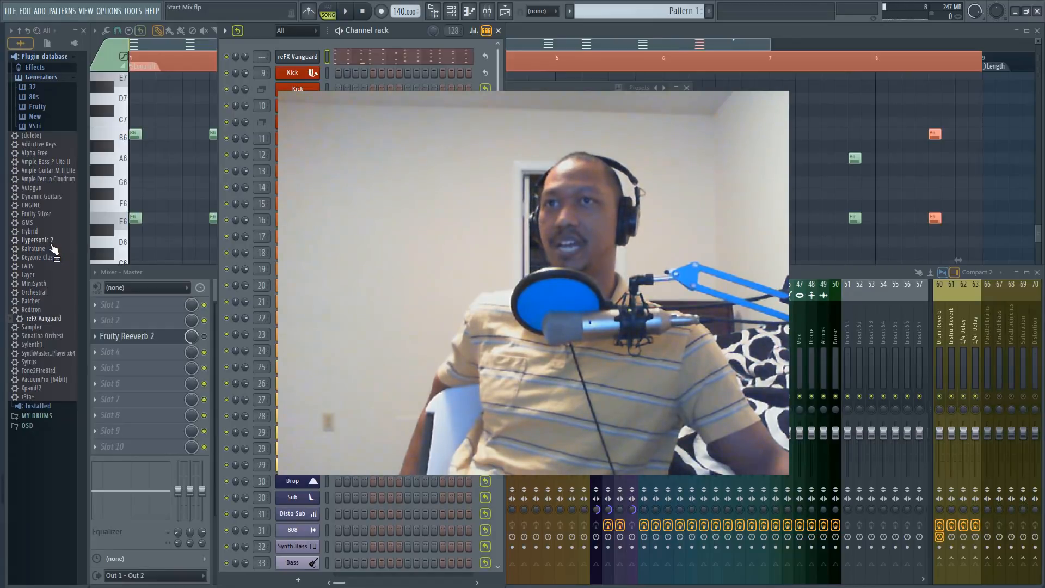
left_click_drag(550, 92, 499, 94)
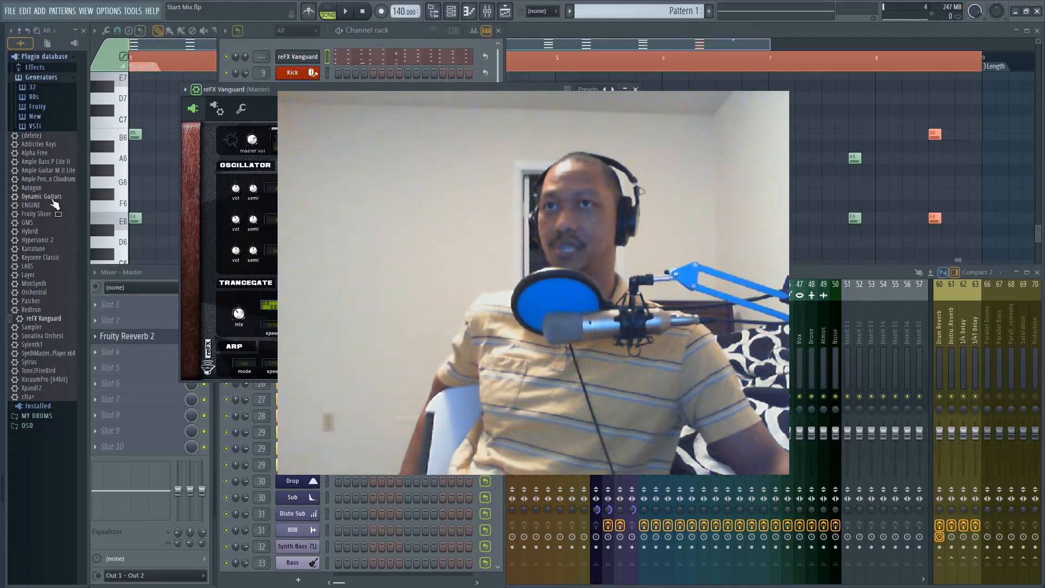
left_click(48, 240)
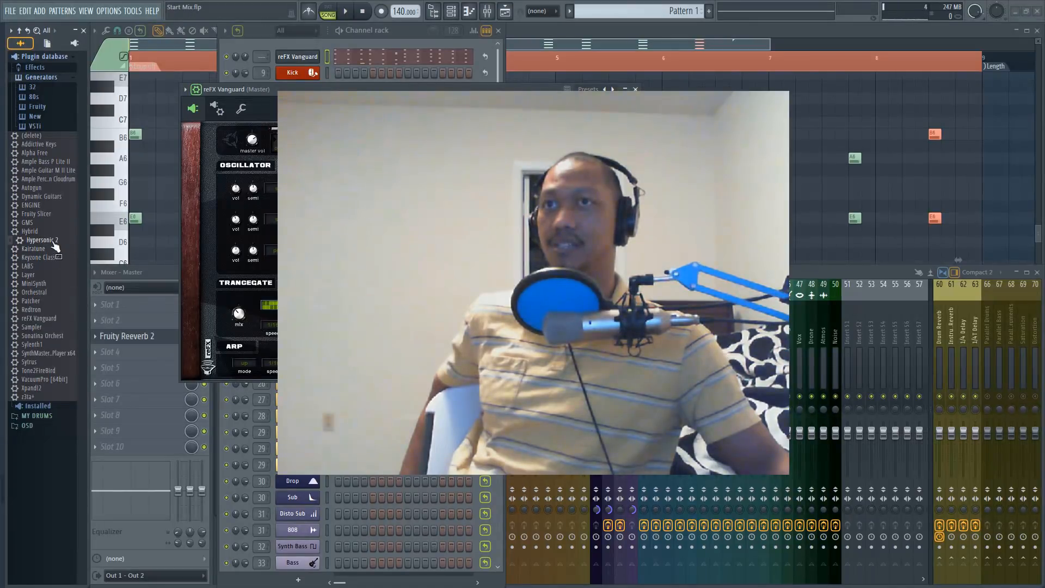
left_click_drag(54, 241, 311, 46)
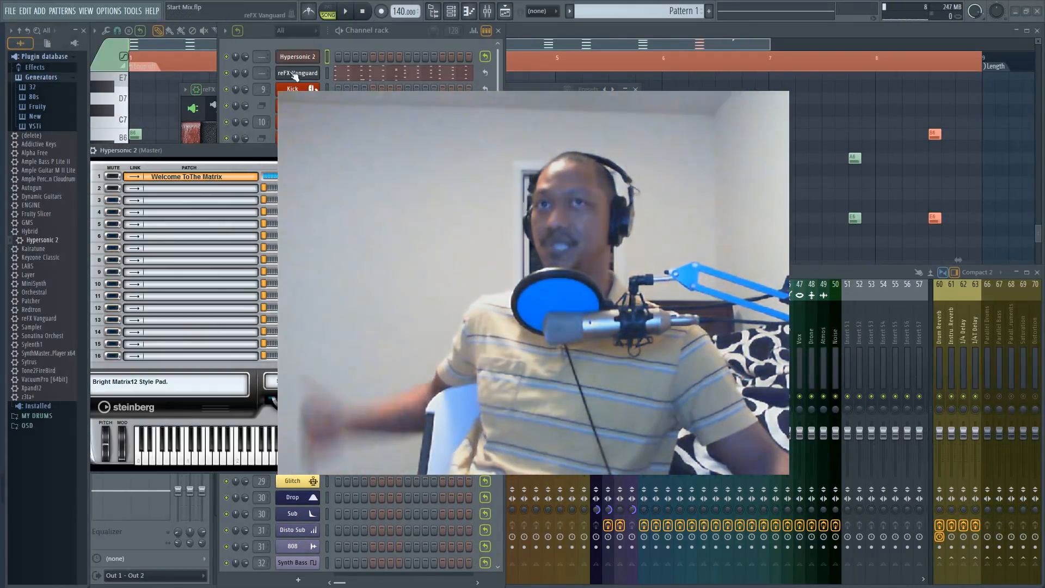
left_click_drag(447, 77, 790, 31)
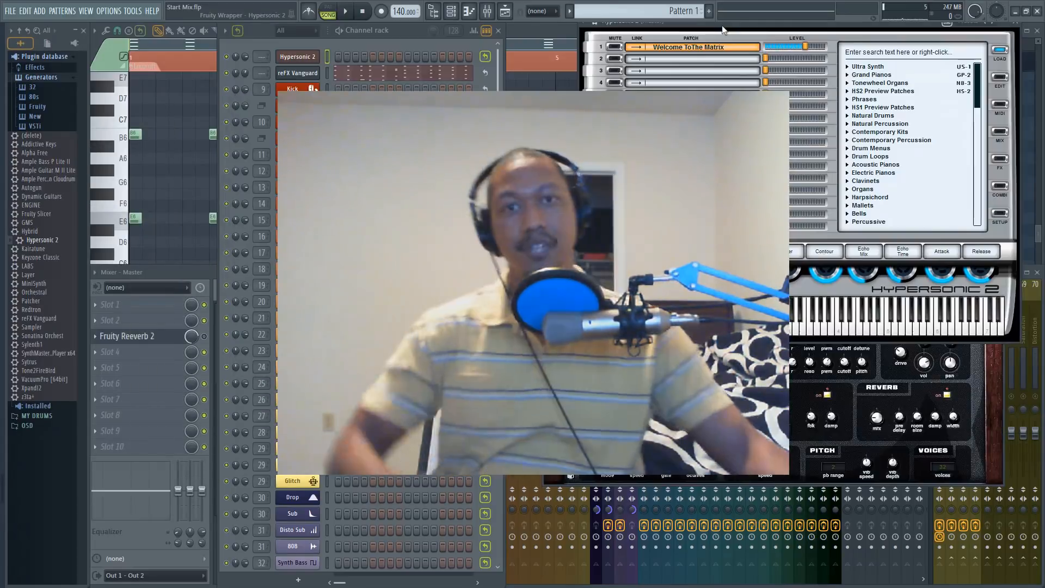